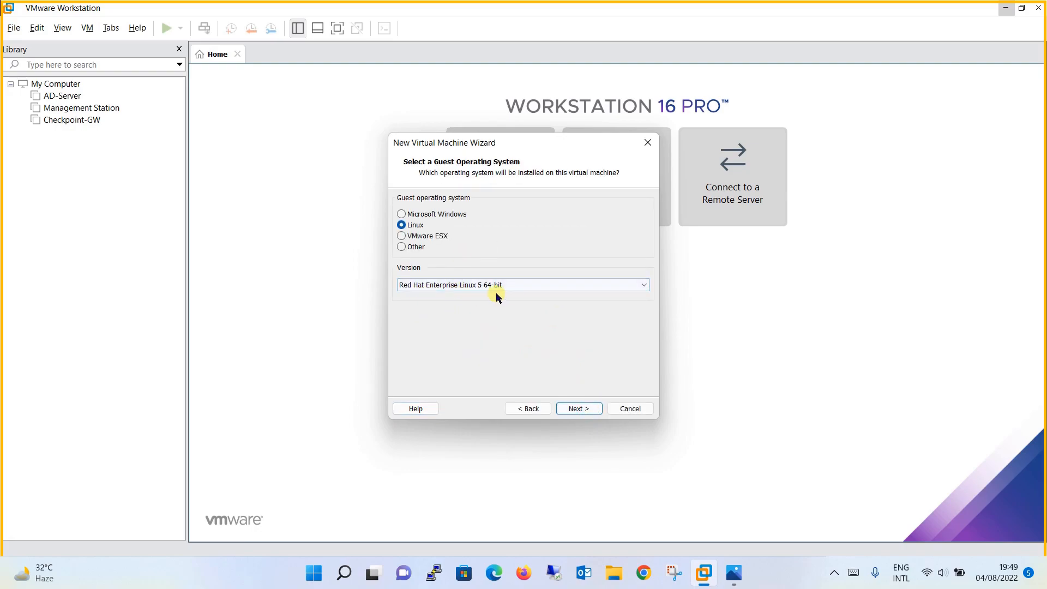
# - Name the new VM Checkpoint-MGMT and store it in D:\Checkpoint VM\CP-MGMT
pyautogui.click(581, 411)
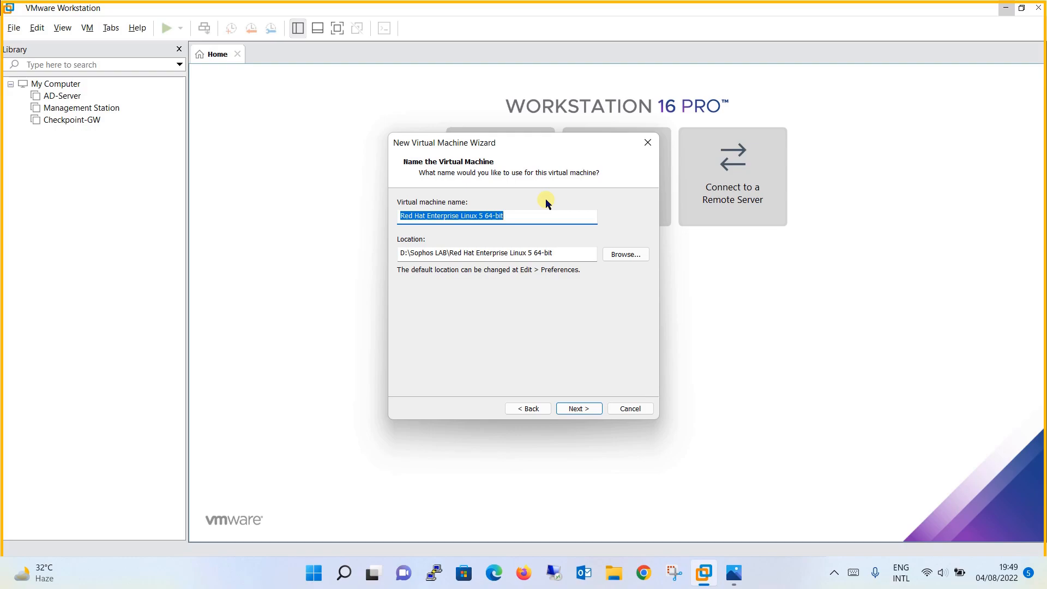
pyautogui.write('Checkpoint-MGMT')
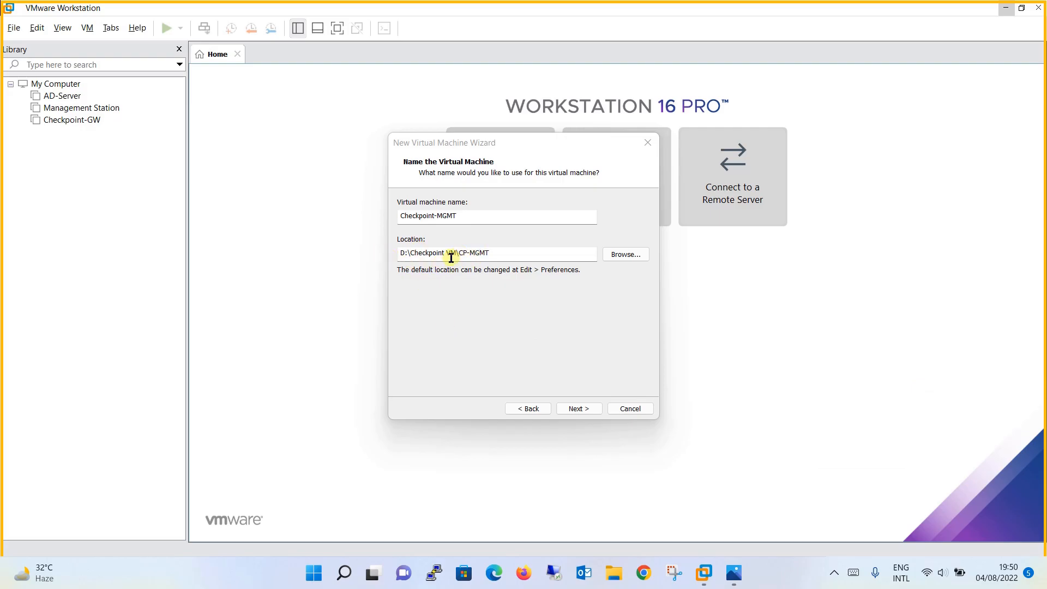
pyautogui.click(577, 409)
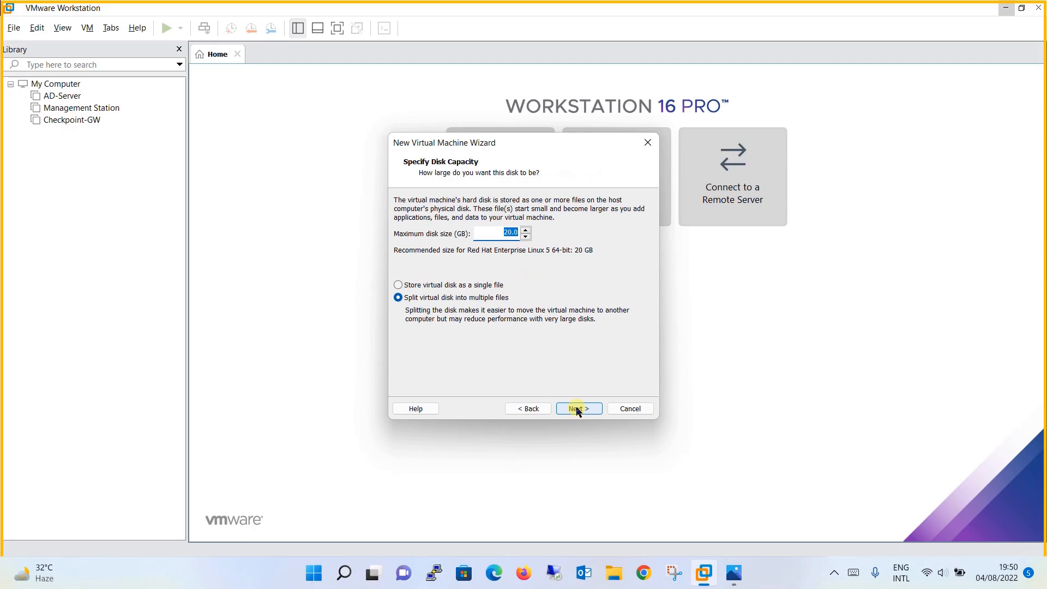
# - Give the VM a 100 GB virtual disk and go to Customize Hardware
pyautogui.write('100')
pyautogui.click(581, 409)
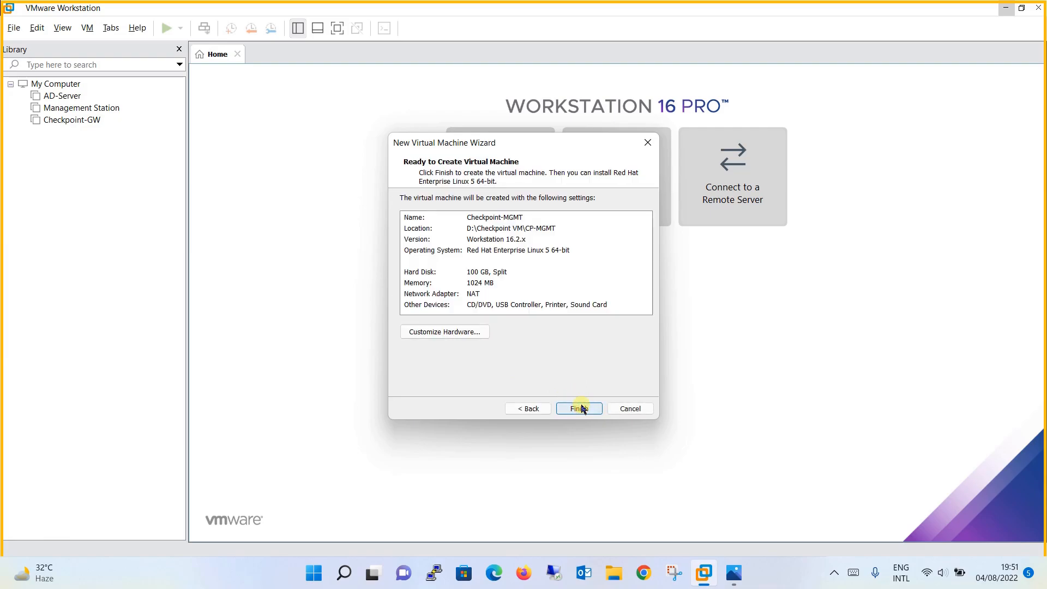
pyautogui.click(457, 331)
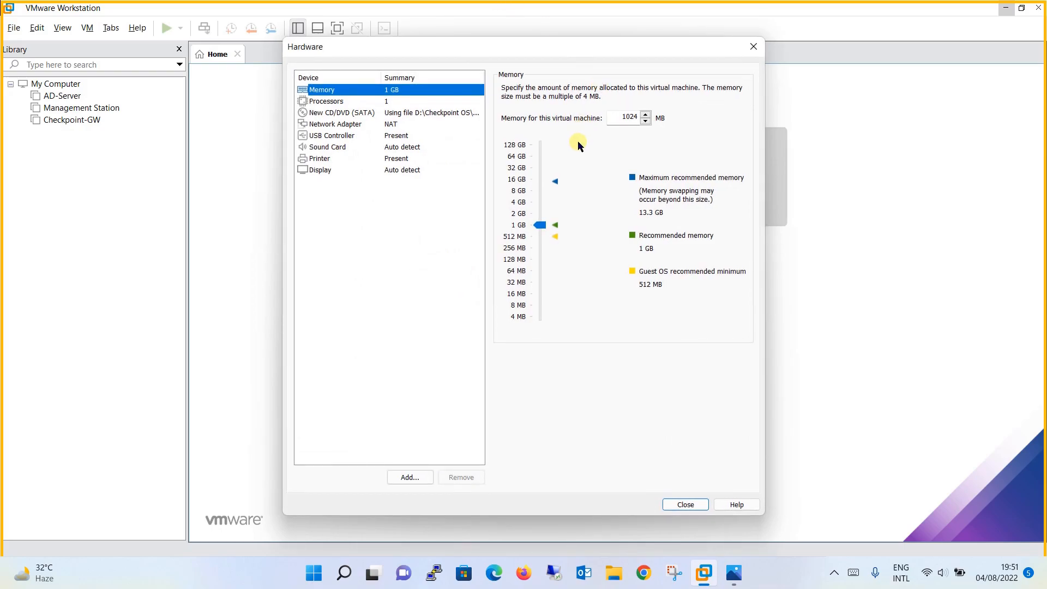
# - Set memory to 8192 MB and processors to 2 with 2 cores each
pyautogui.doubleClick(626, 118)
pyautogui.write('8192')
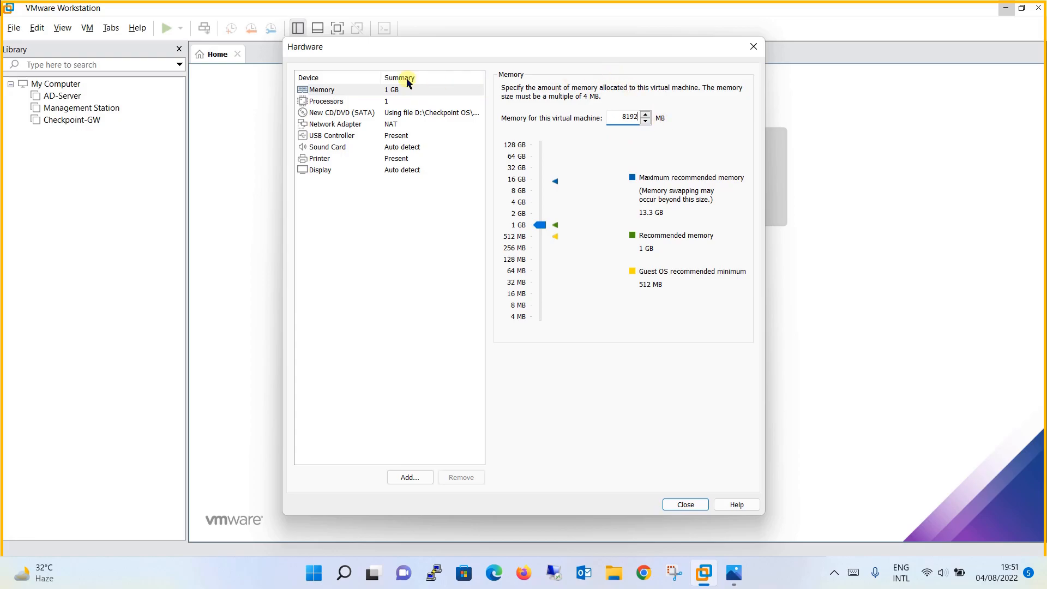
pyautogui.click(404, 102)
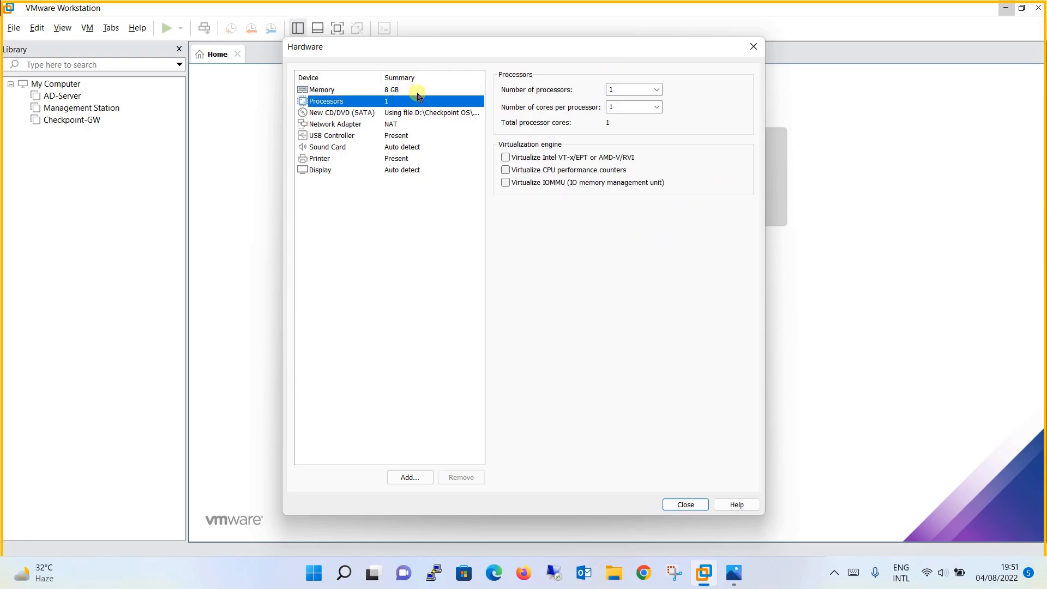
pyautogui.click(655, 87)
pyautogui.click(638, 108)
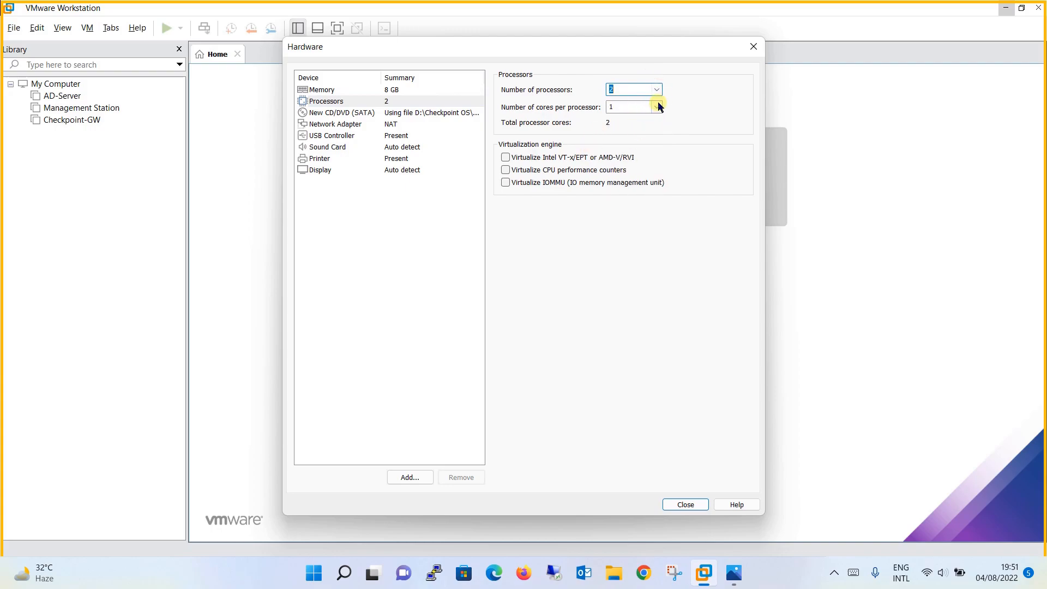
pyautogui.click(657, 107)
pyautogui.click(632, 128)
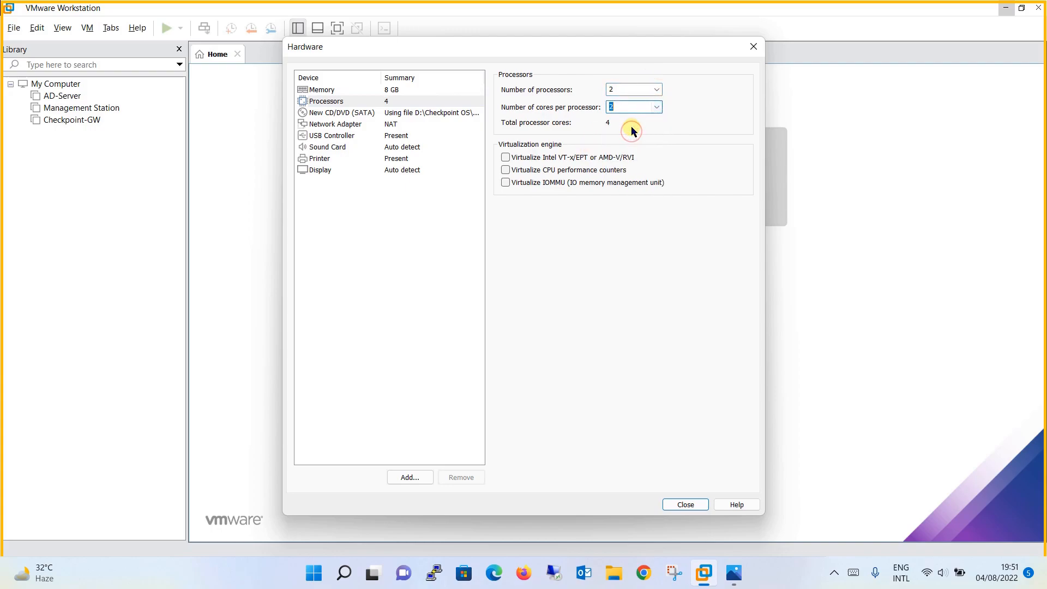
pyautogui.click(396, 125)
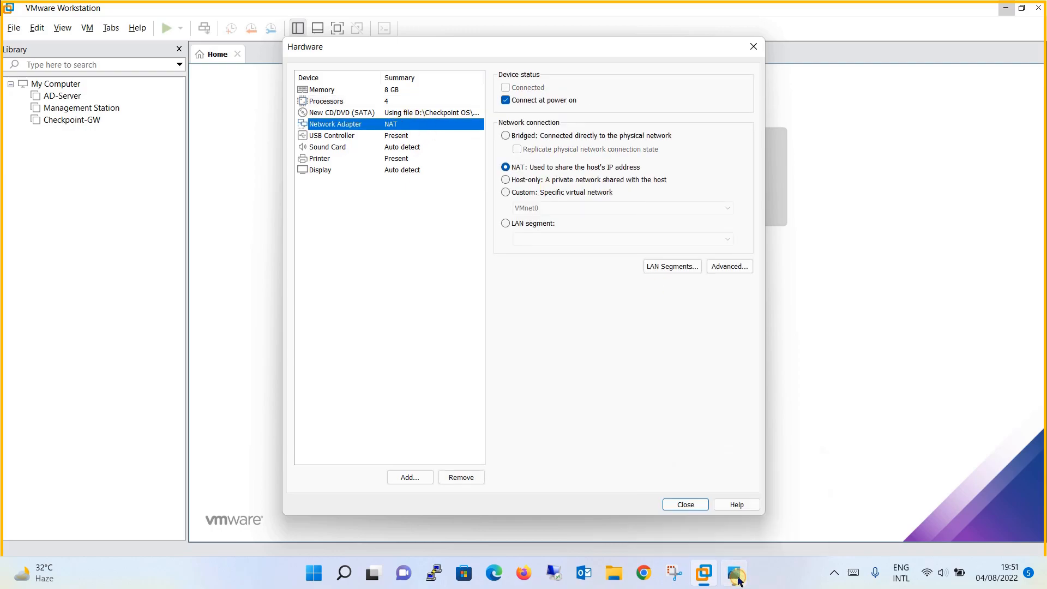
# - Per the lab diagram, connect the network adapter to custom VMnet1 (Host-only) and close hardware settings
pyautogui.click(736, 578)
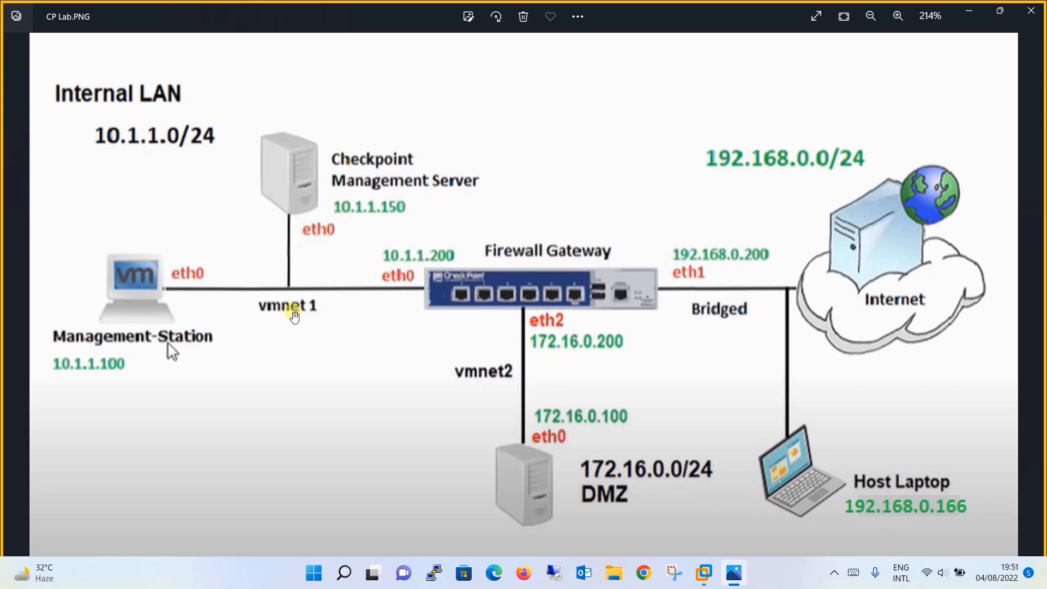
pyautogui.click(970, 13)
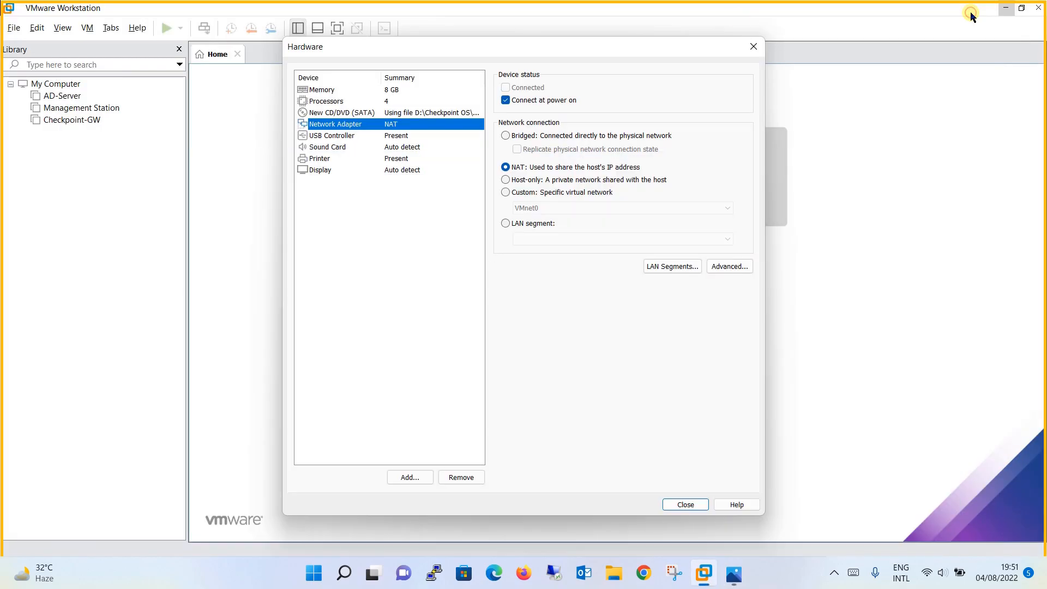
pyautogui.click(508, 192)
pyautogui.click(543, 209)
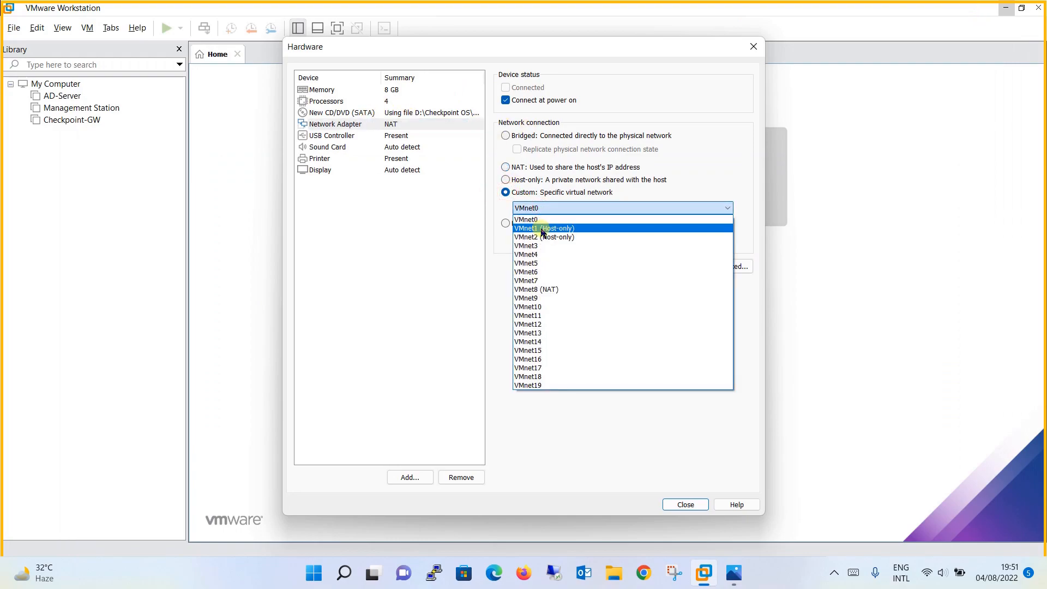
pyautogui.click(544, 228)
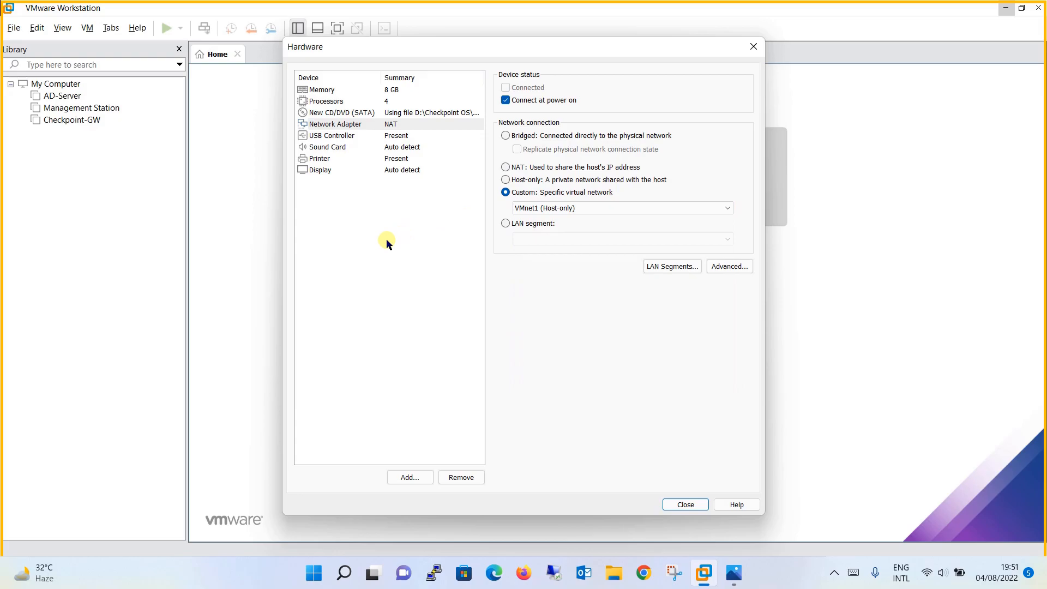
pyautogui.click(406, 136)
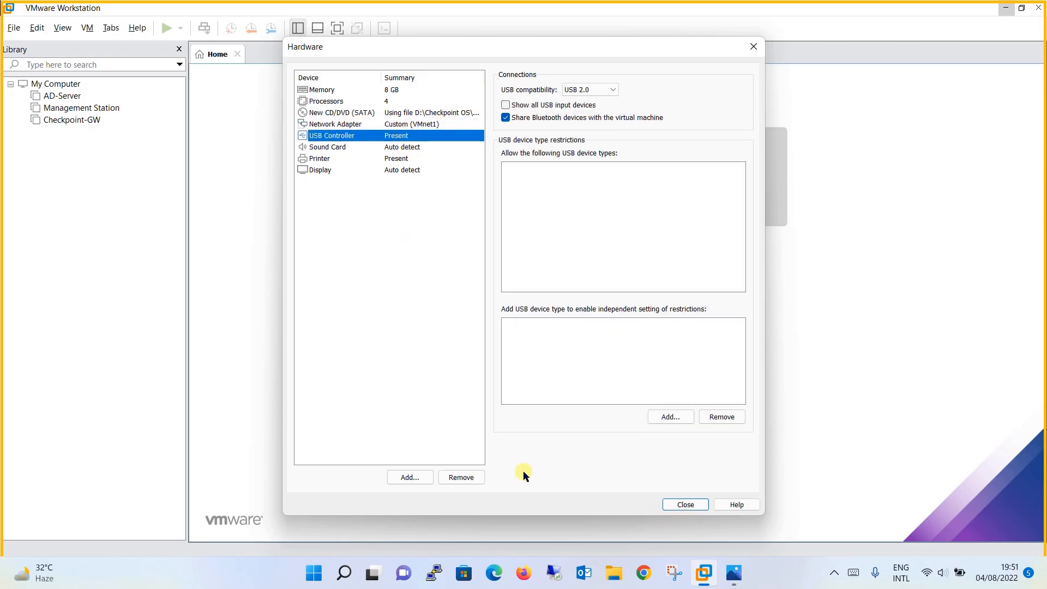
pyautogui.click(687, 505)
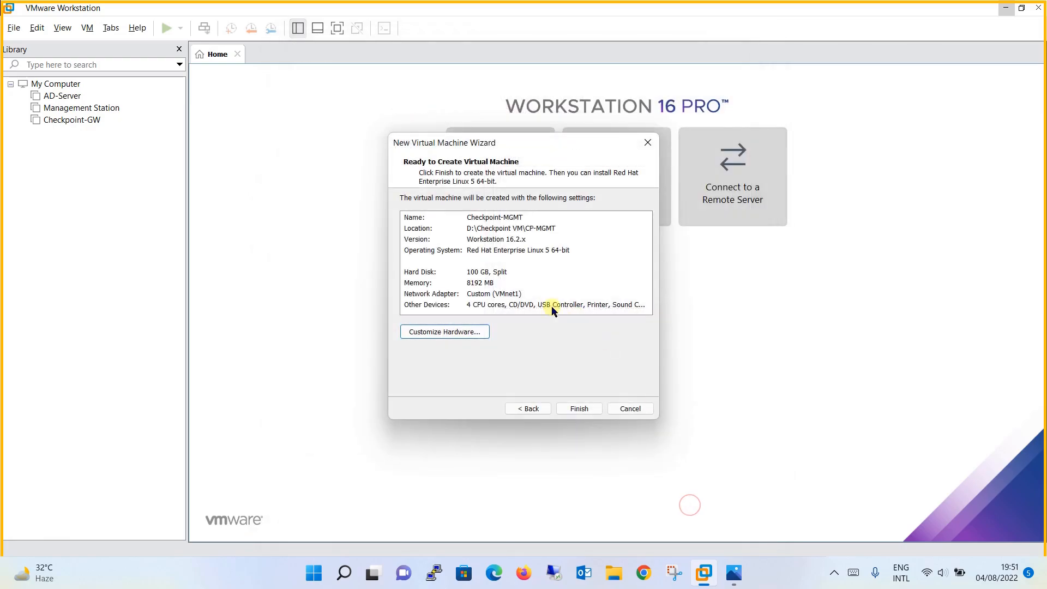
# - Finish creating Checkpoint-MGMT, power it on and boot 'Install Gaia on this system'
pyautogui.click(583, 410)
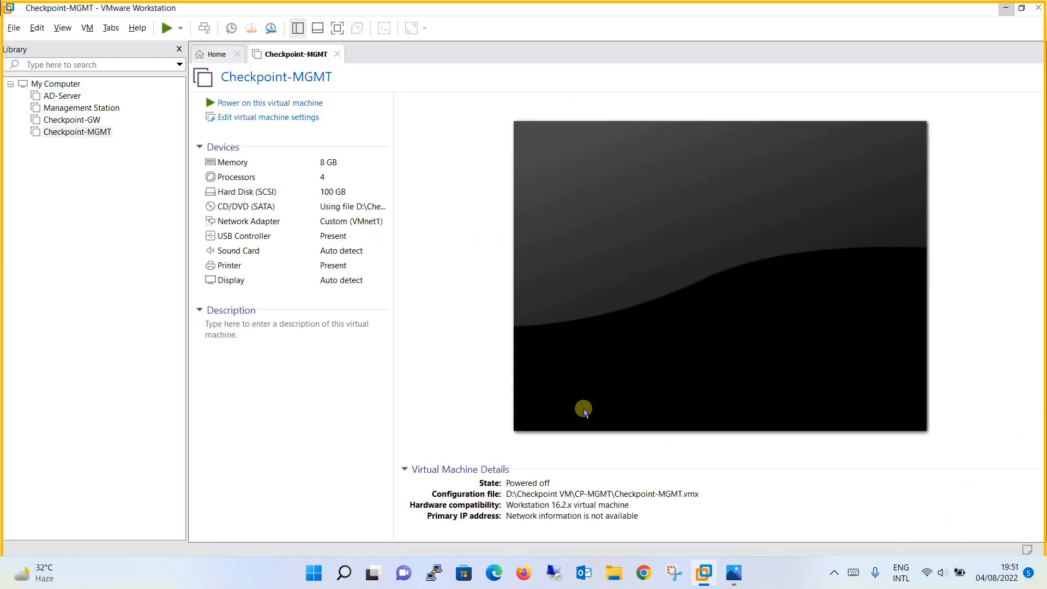
pyautogui.click(261, 105)
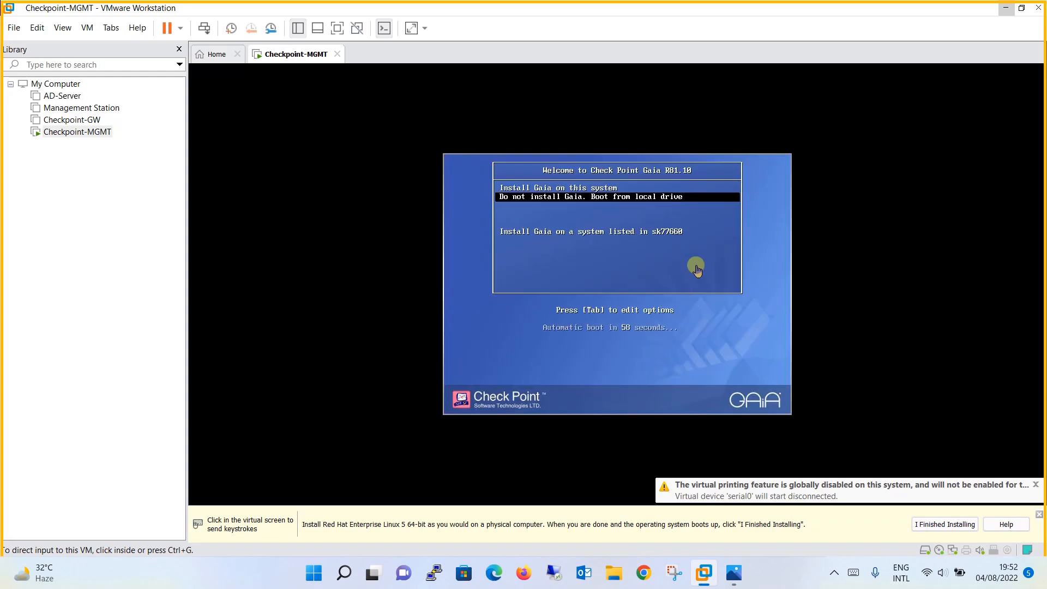
pyautogui.click(696, 268)
pyautogui.press('Up')
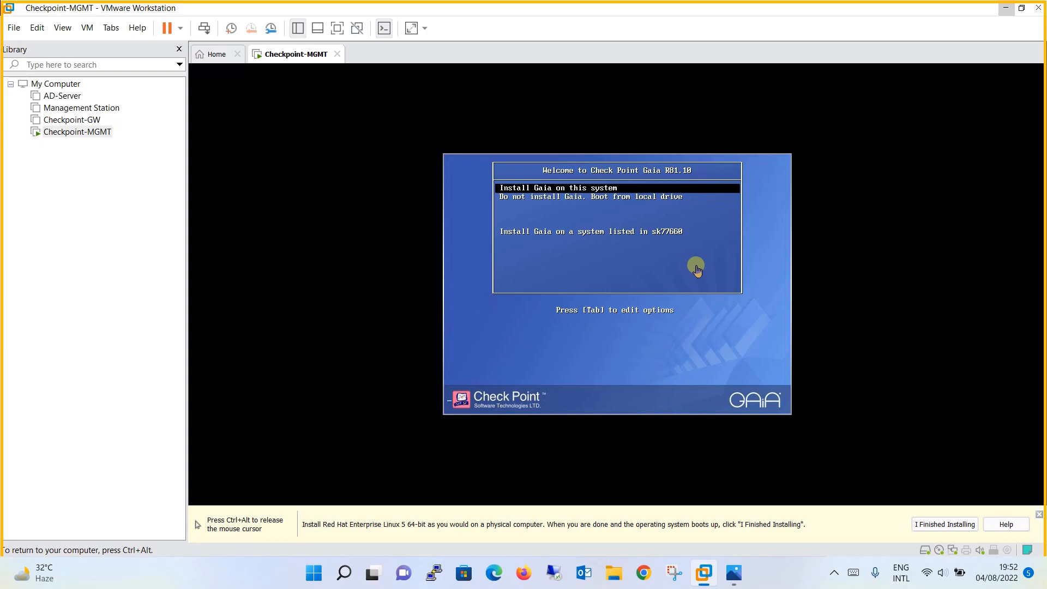
pyautogui.press('Return')
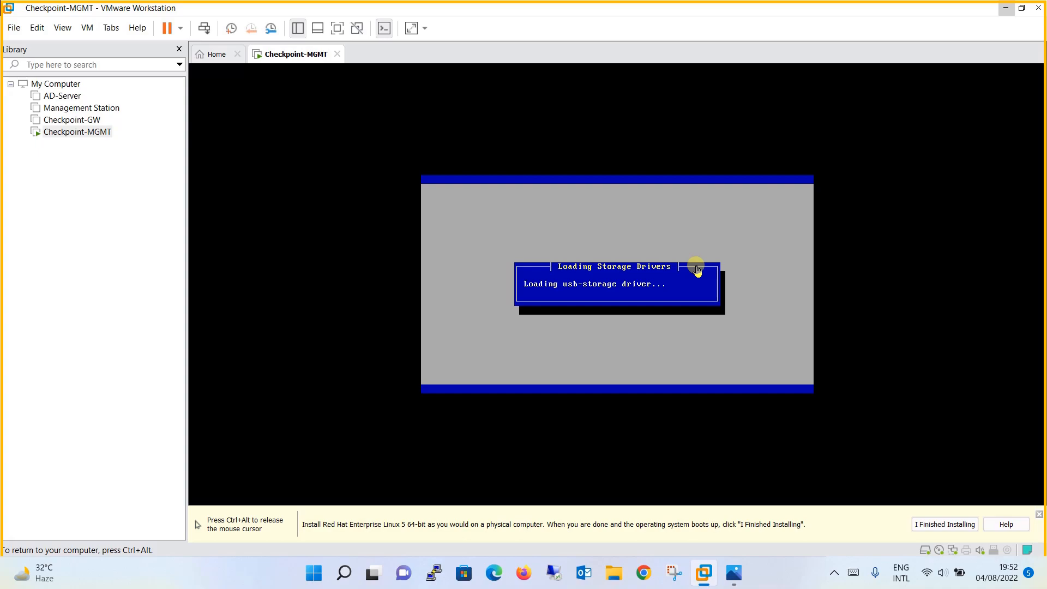
# - Continue past the Gaia welcome screen, keep the US keyboard and accept the default partitions
pyautogui.hotkey('ctrl', 'alt')
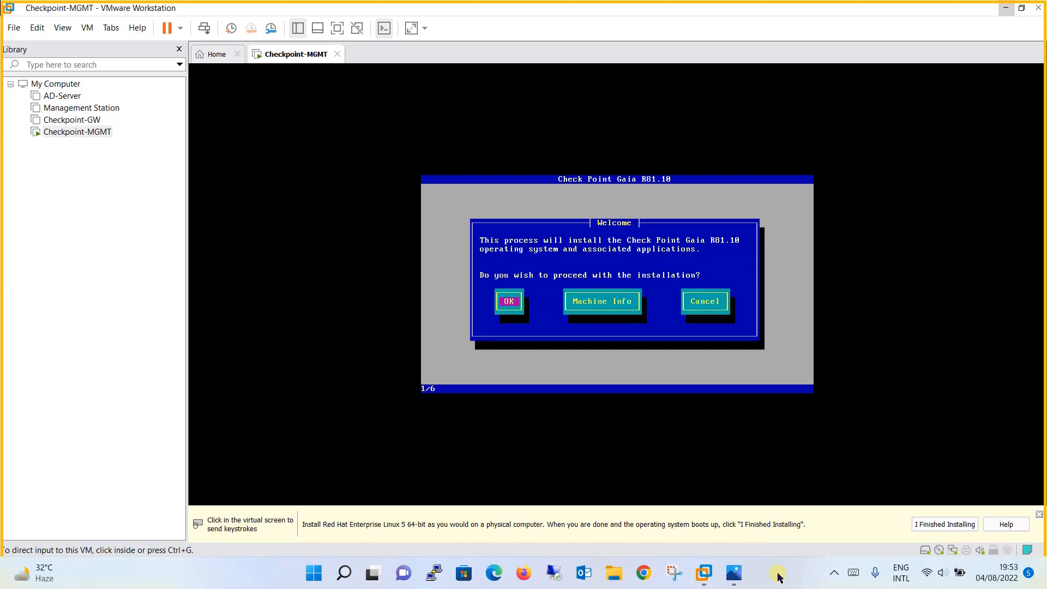
pyautogui.click(674, 263)
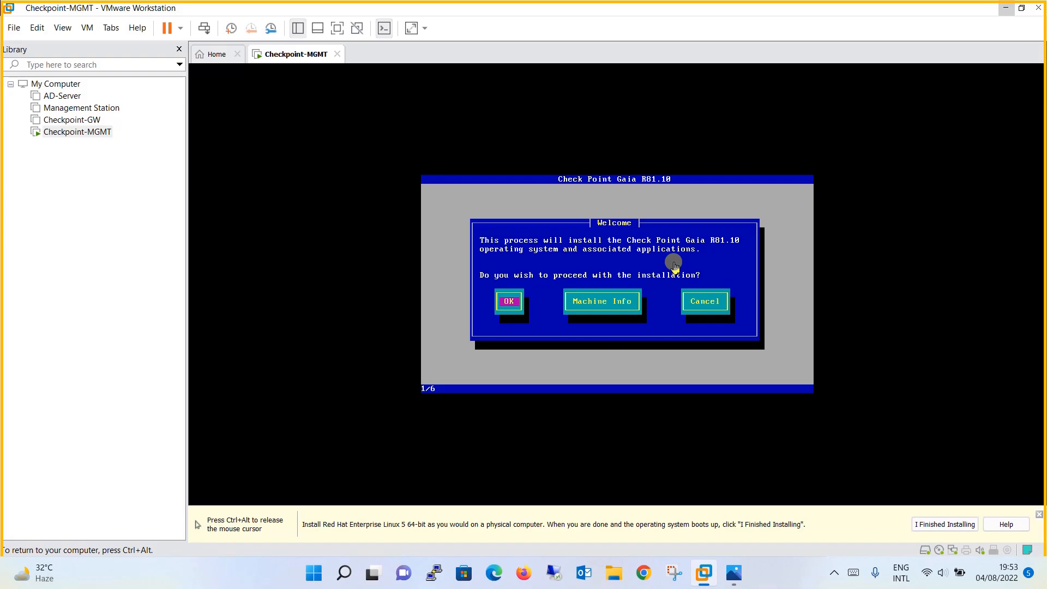
pyautogui.press('Return')
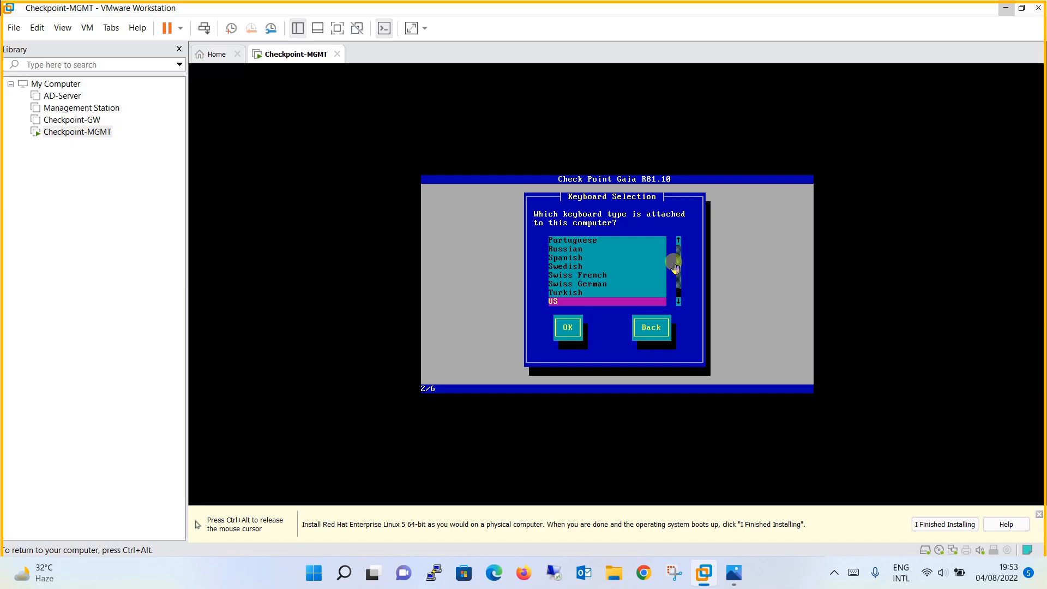
pyautogui.press('Return')
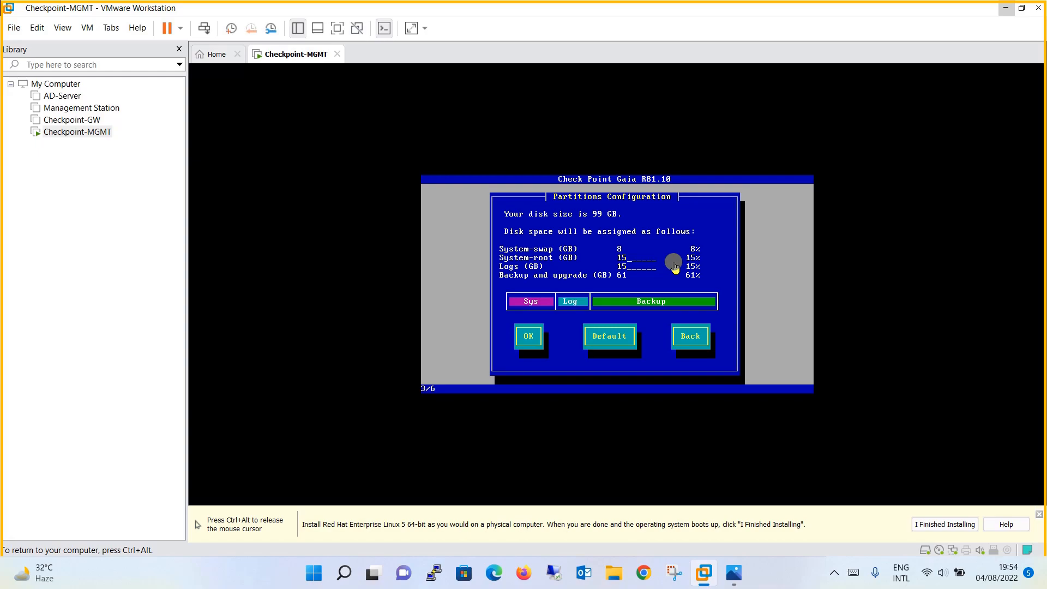
pyautogui.press('Tab')
pyautogui.press('Return')
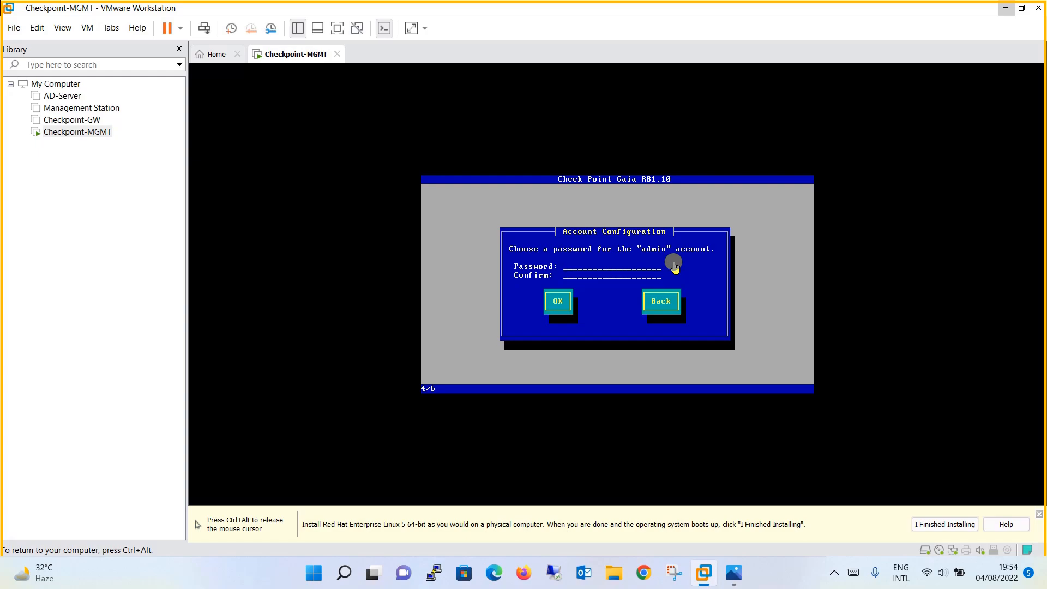
# - Enter and confirm the admin account password in the Gaia installer
pyautogui.write('*********')
pyautogui.press('BackSpace')
pyautogui.press('BackSpace')
pyautogui.press('BackSpace')
pyautogui.press('BackSpace')
pyautogui.press('BackSpace')
pyautogui.press('BackSpace')
pyautogui.press('BackSpace')
pyautogui.press('BackSpace')
pyautogui.press('BackSpace')
pyautogui.write('*********')
pyautogui.press('Tab')
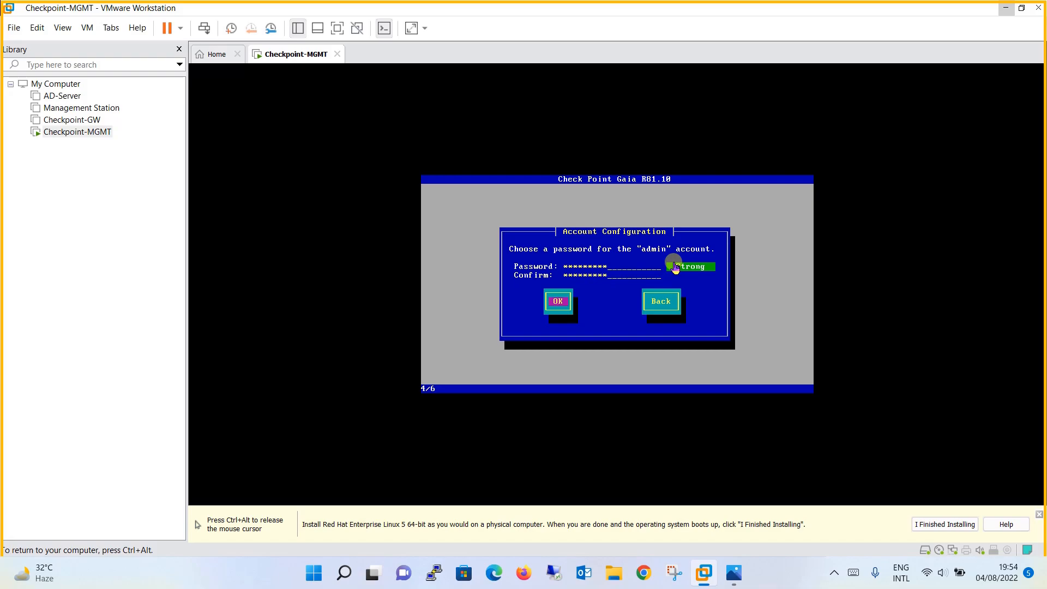
pyautogui.press('Return')
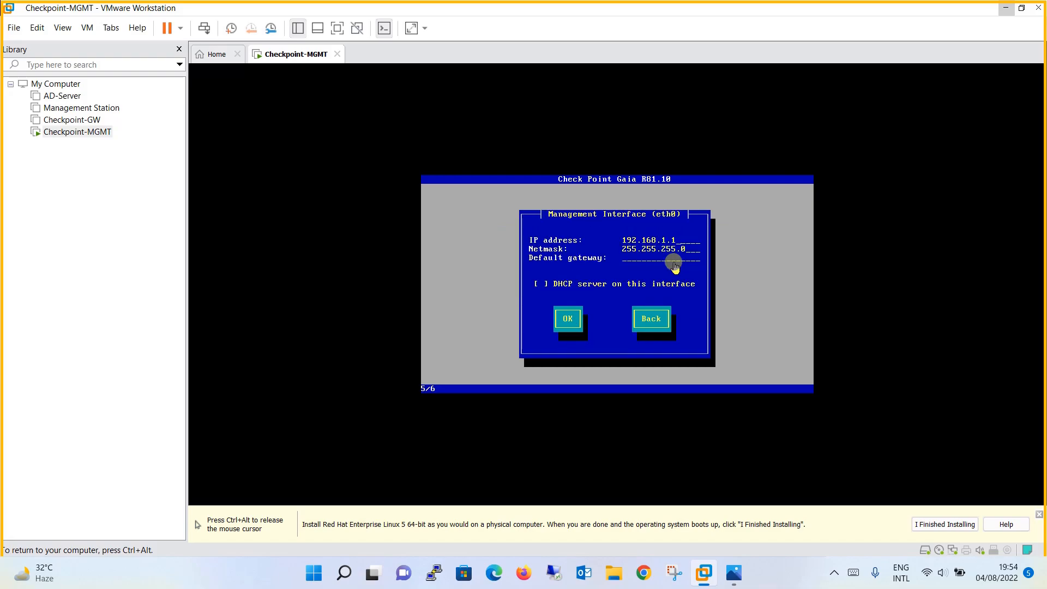
# - Check the lab diagram and change the eth0 IP address to 10.1.1.150
pyautogui.hotkey('ctrl', 'alt')
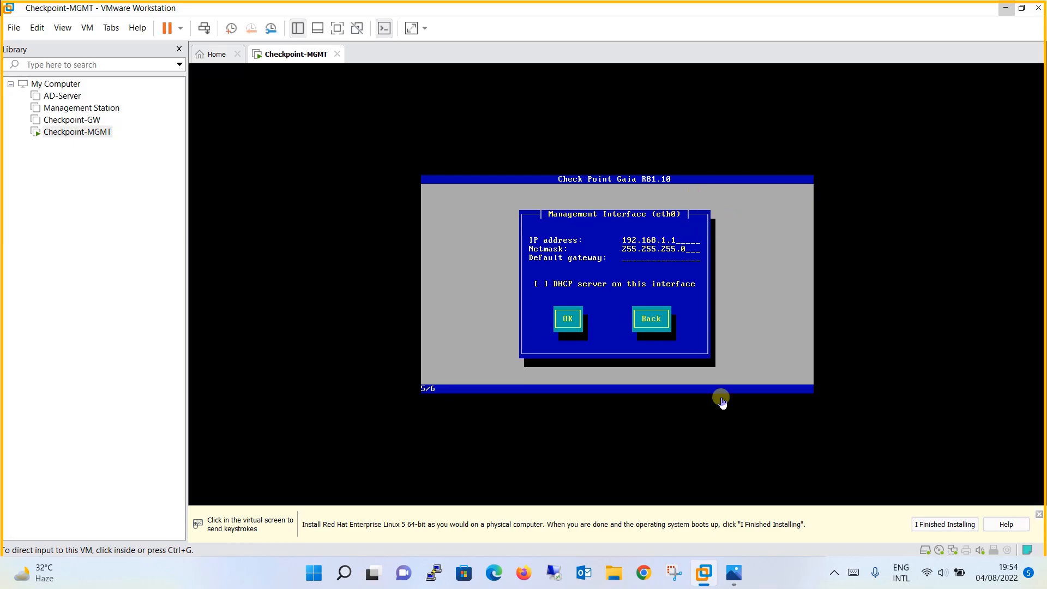
pyautogui.click(734, 574)
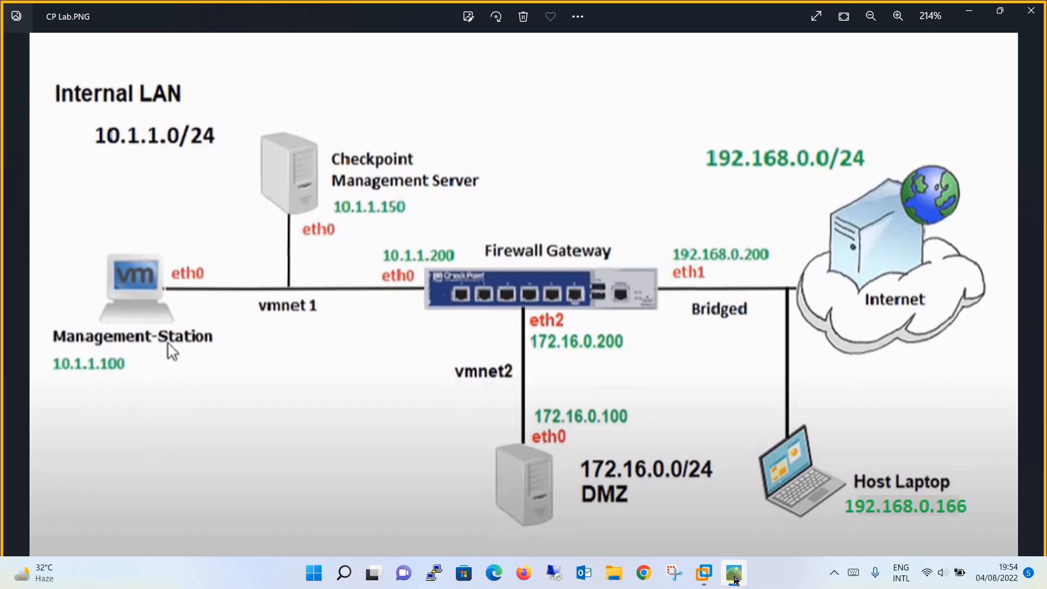
pyautogui.click(735, 579)
pyautogui.press('BackSpace')
pyautogui.press('BackSpace')
pyautogui.press('BackSpace')
pyautogui.press('BackSpace')
pyautogui.press('BackSpace')
pyautogui.press('BackSpace')
pyautogui.press('BackSpace')
pyautogui.press('BackSpace')
pyautogui.press('BackSpace')
pyautogui.press('BackSpace')
pyautogui.write('0.1.1.150')
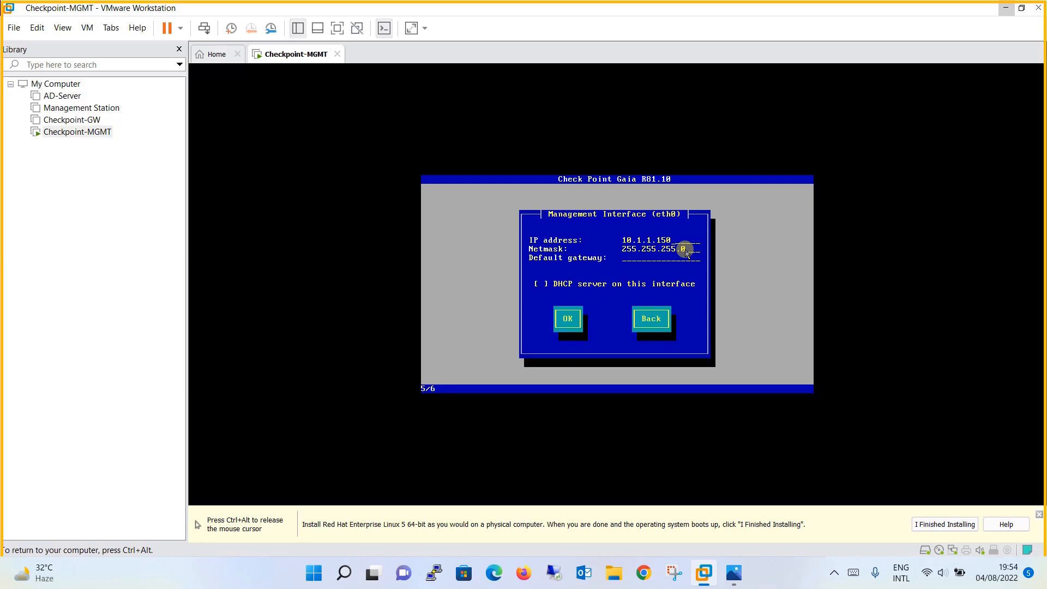
# - Recheck the diagram, leave the default gateway blank and accept netmask 255.255.255.0
pyautogui.hotkey('ctrl', 'alt')
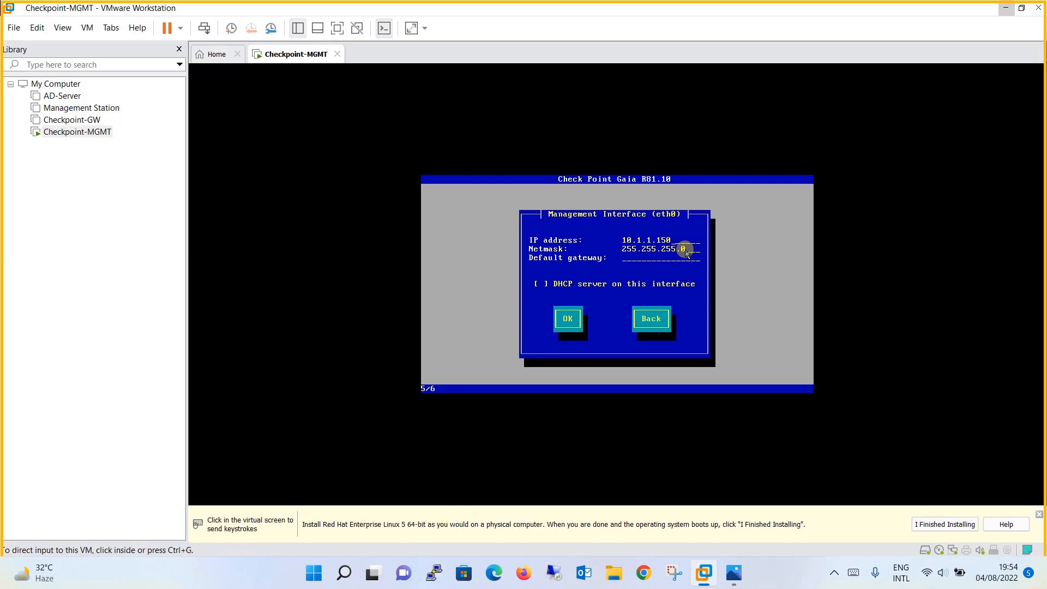
pyautogui.click(734, 572)
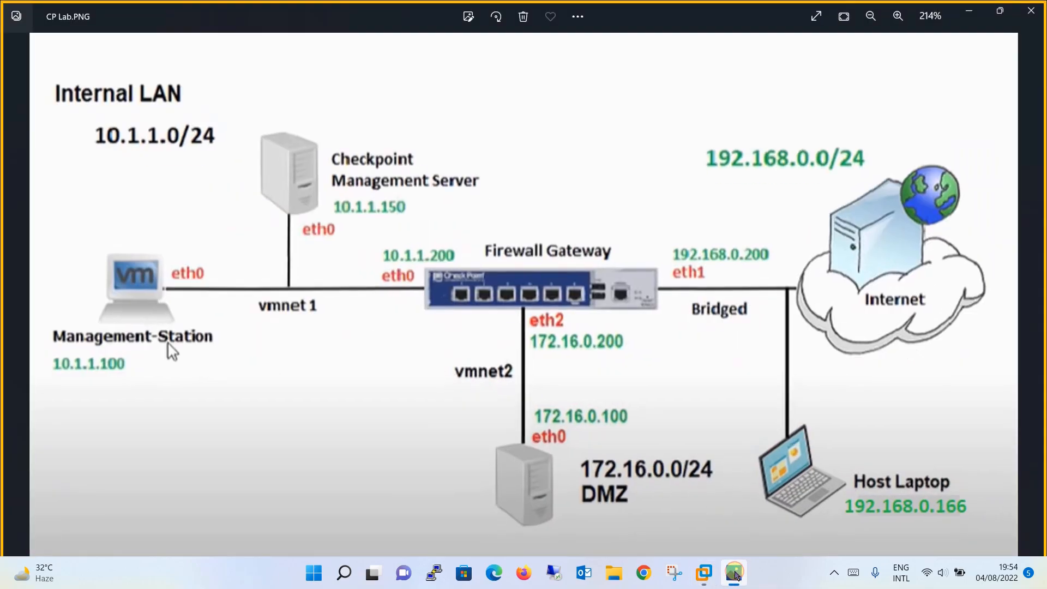
pyautogui.click(734, 573)
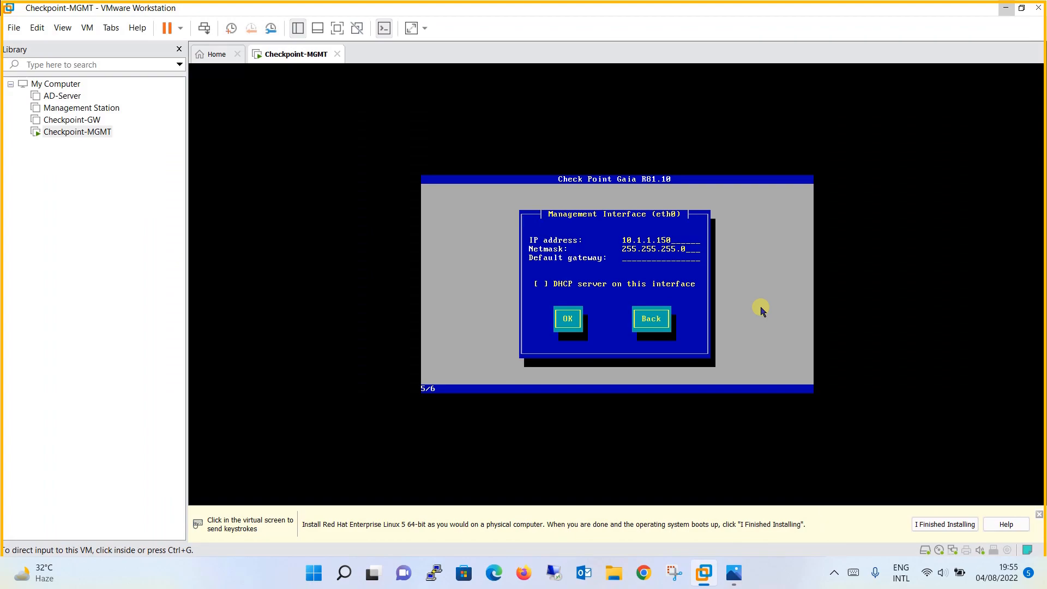
pyautogui.click(710, 299)
pyautogui.write('10.1.1.254')
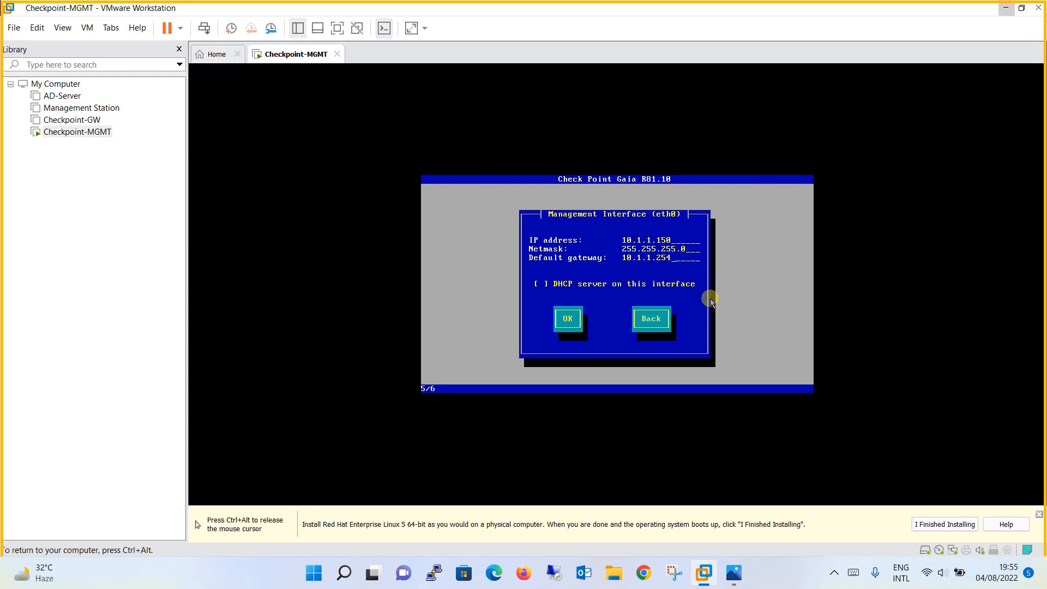
pyautogui.press('BackSpace')
pyautogui.press('BackSpace')
pyautogui.press('BackSpace')
pyautogui.press('BackSpace')
pyautogui.press('BackSpace')
pyautogui.press('BackSpace')
pyautogui.press('BackSpace')
pyautogui.press('BackSpace')
pyautogui.press('BackSpace')
pyautogui.press('BackSpace')
pyautogui.press('Tab')
pyautogui.press('Tab')
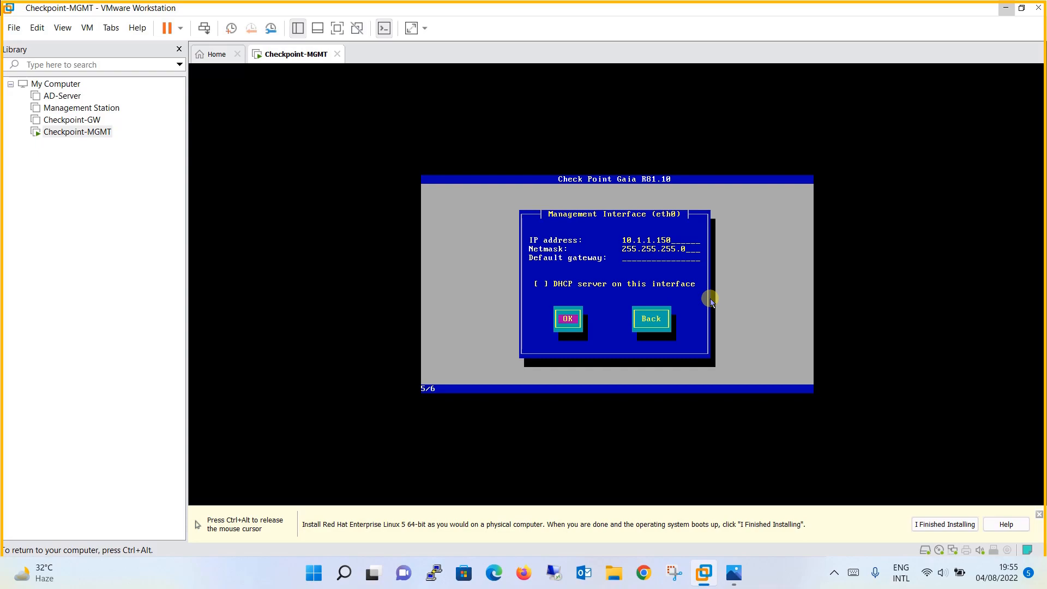
pyautogui.press('Return')
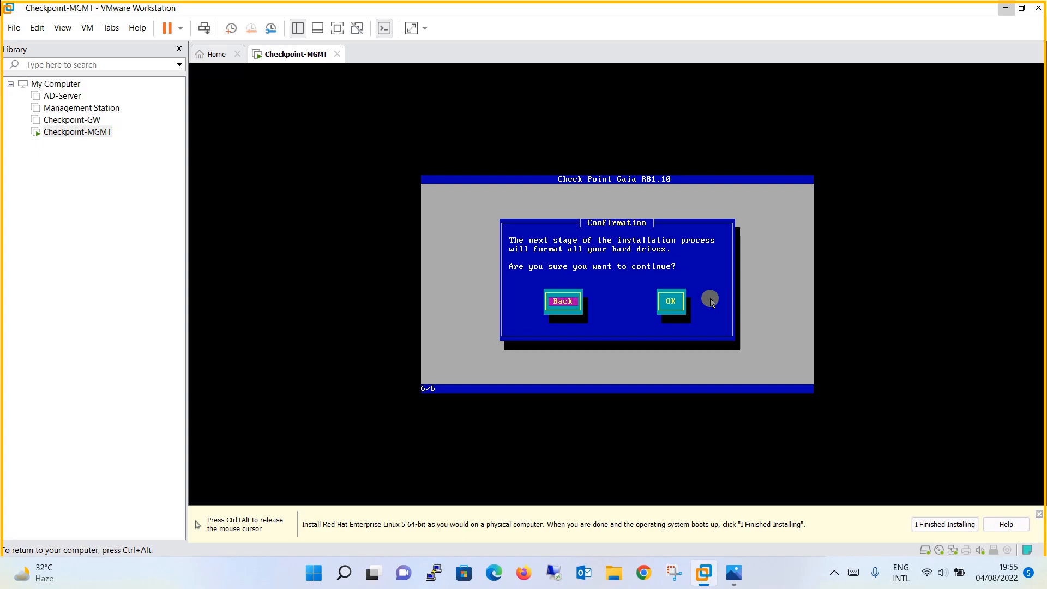
# - Confirm formatting the drives and let the Gaia R81.10 installation run to completion
pyautogui.press('Tab')
pyautogui.press('Return')
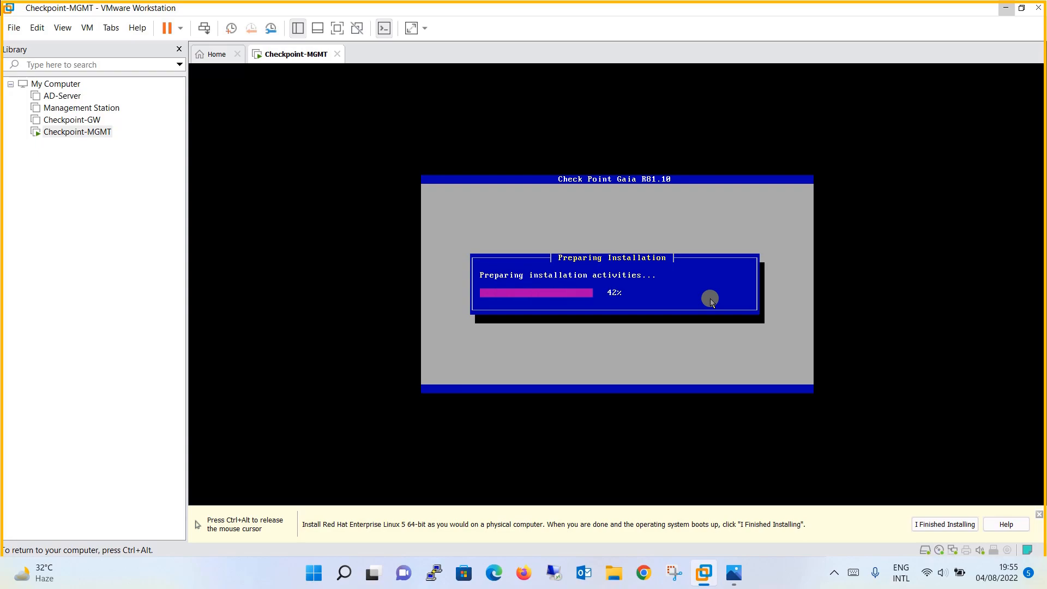
pyautogui.hotkey('ctrl', 'alt')
pyautogui.click(788, 577)
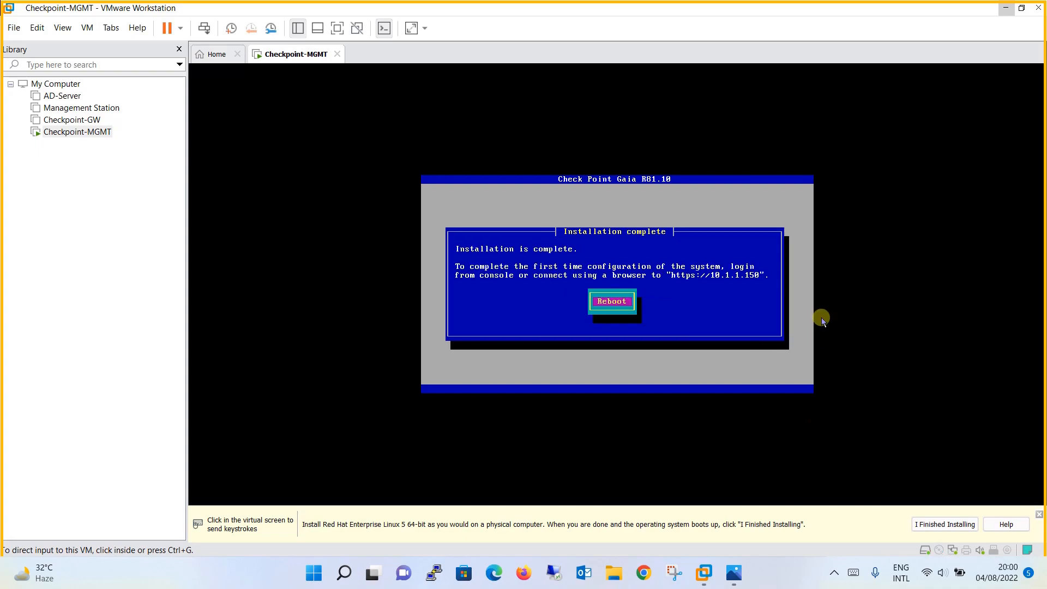
# - Reboot the freshly installed Gaia VM from the Installation complete dialog
pyautogui.click(767, 328)
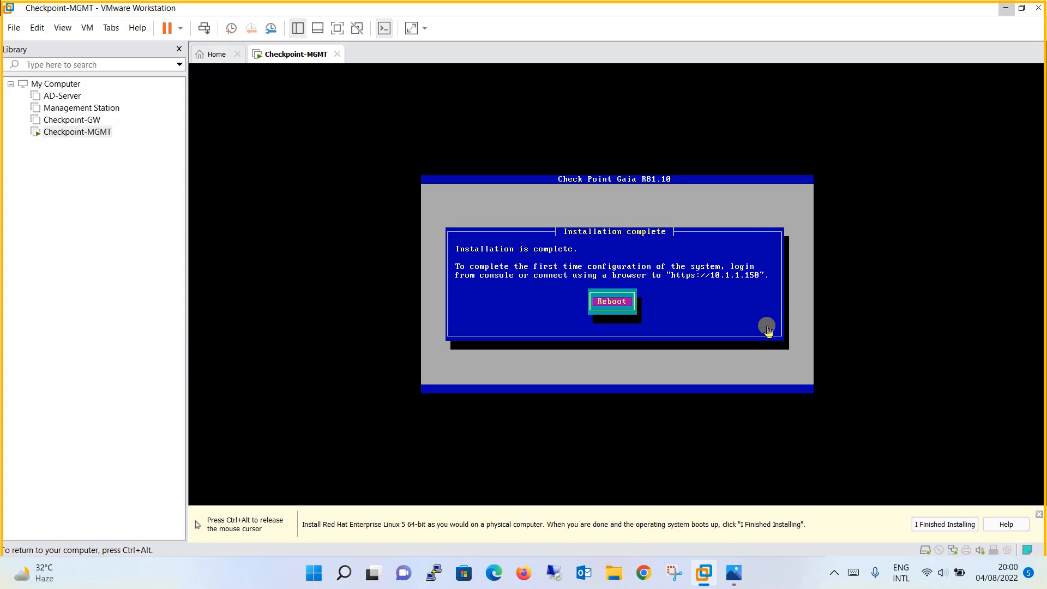
pyautogui.press('Return')
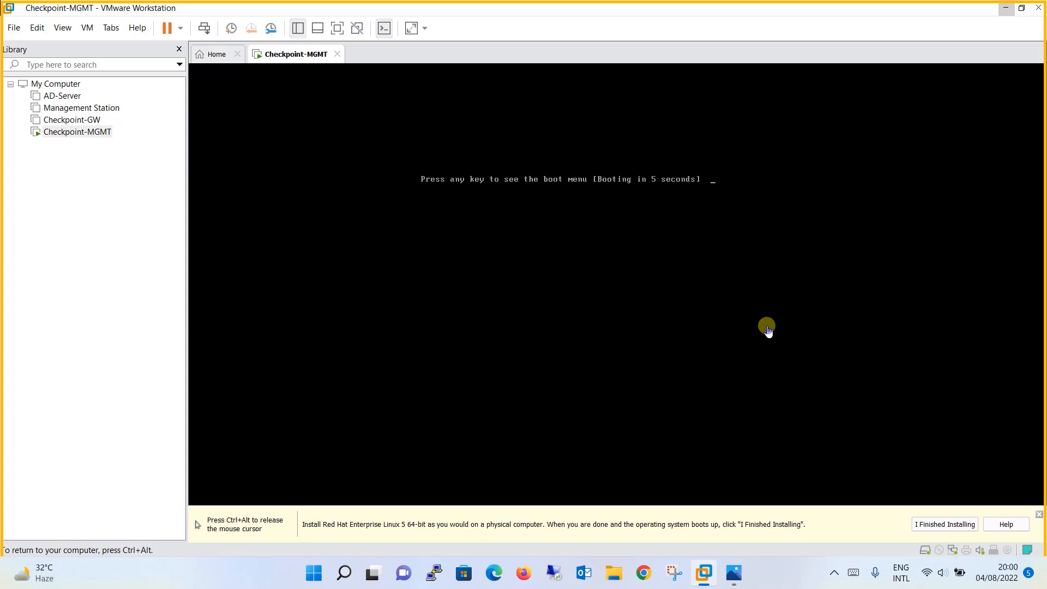
# - Start Gaia in 64bit normal mode from the boot menu and let it boot
pyautogui.press('Return')
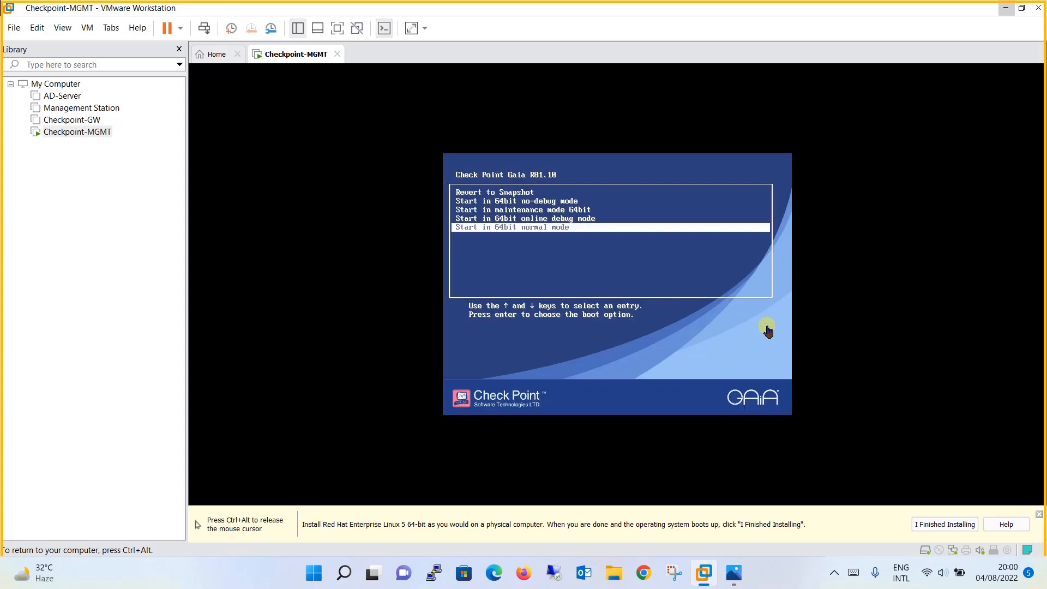
pyautogui.press('Return')
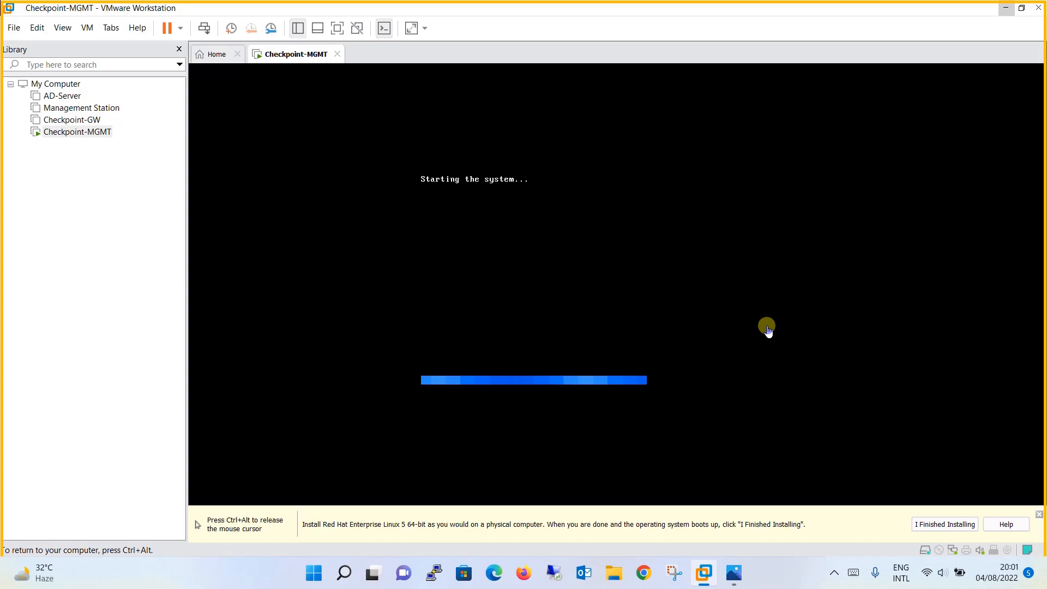
pyautogui.hotkey('ctrl', 'alt')
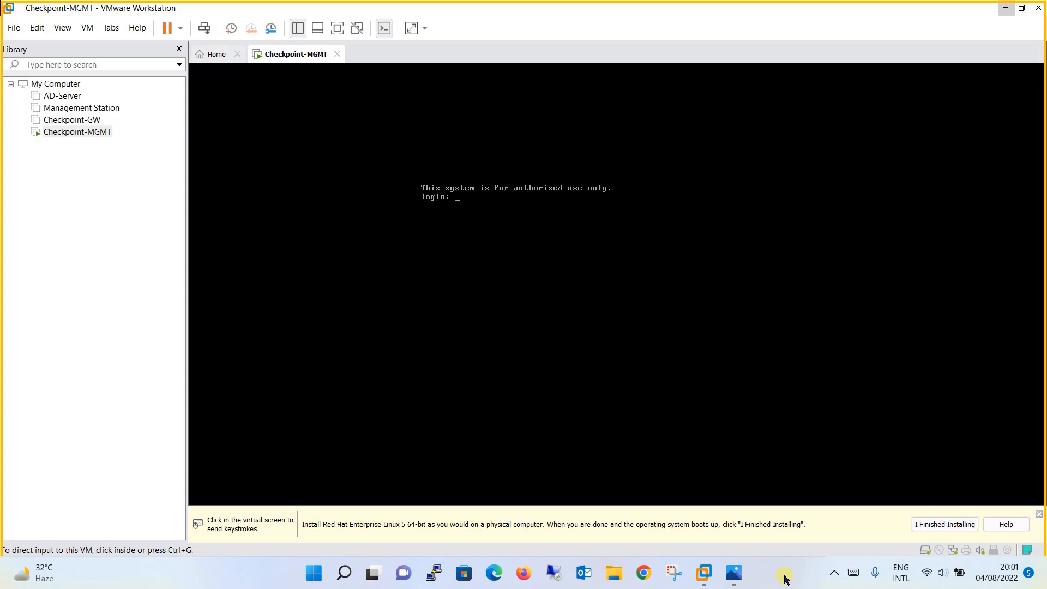
# - Log in to the Gaia VM console as admin, then release input back to the host
pyautogui.click(595, 265)
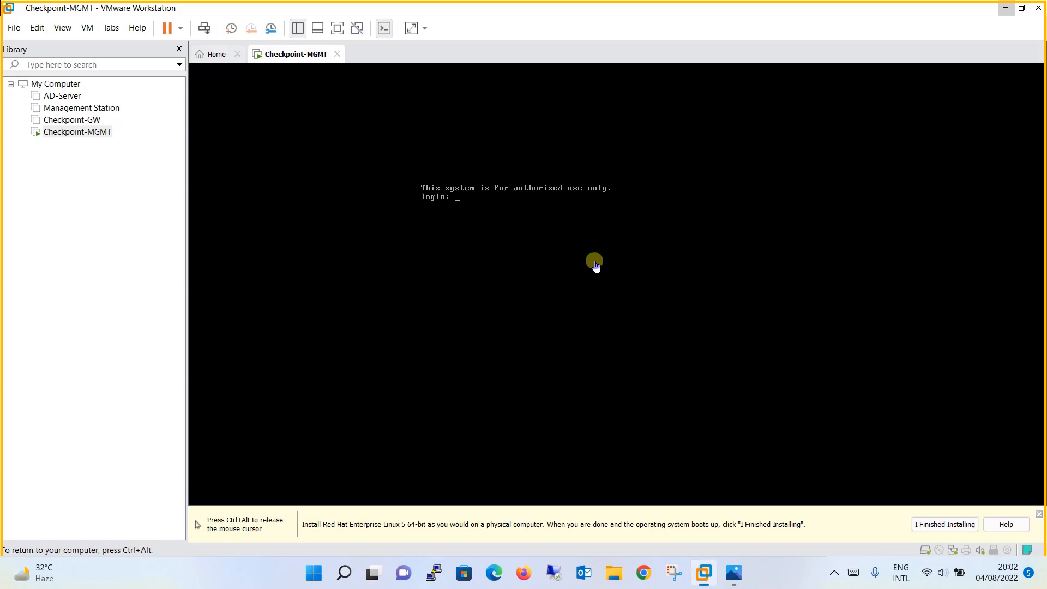
pyautogui.write('admin')
pyautogui.press('Return')
pyautogui.press('Return')
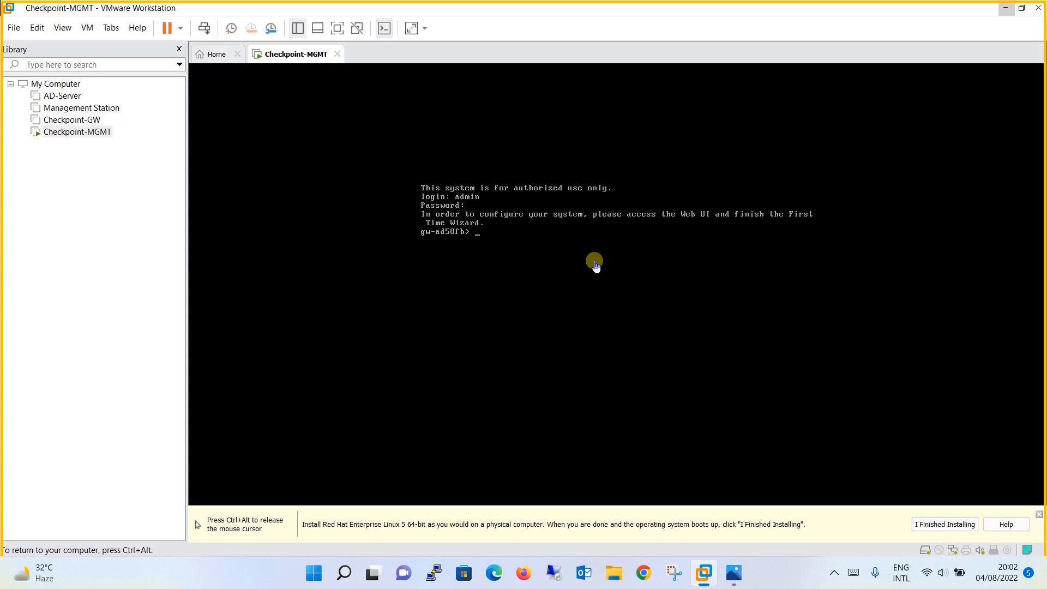
pyautogui.hotkey('ctrl', 'alt')
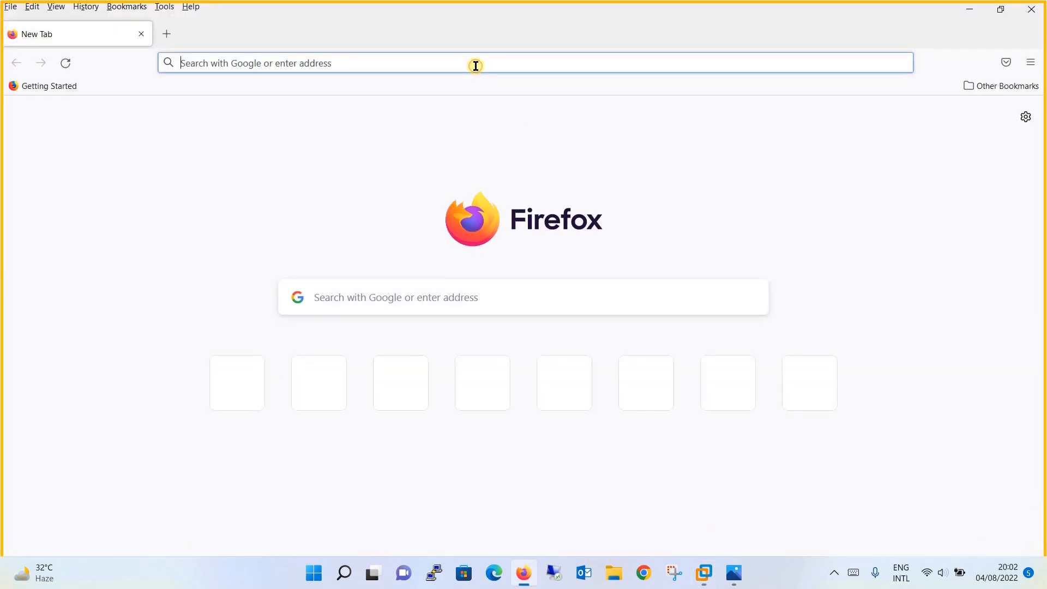
pyautogui.write('https://')
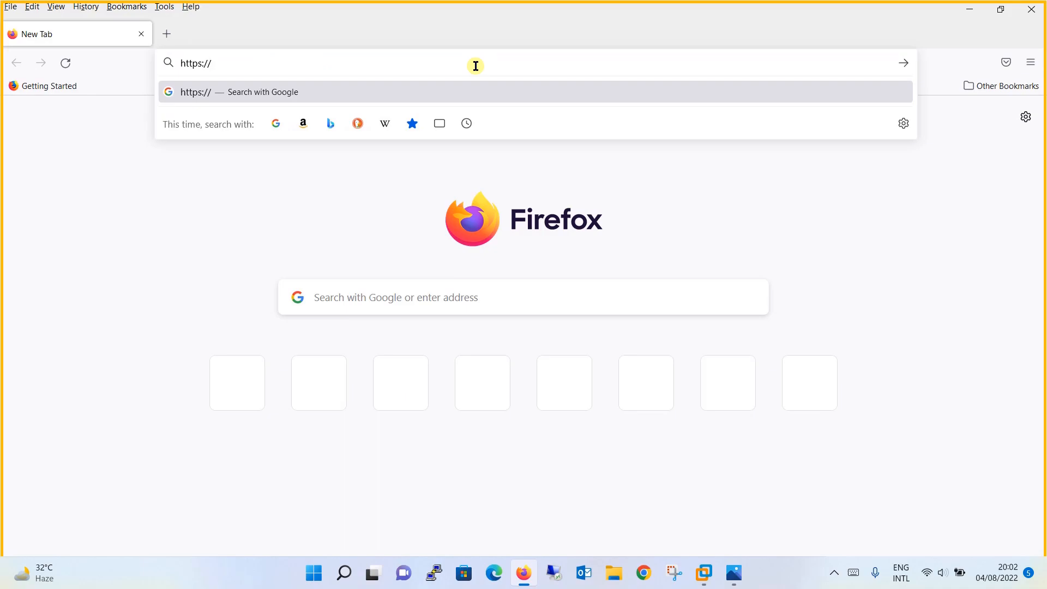
pyautogui.write('10.1.')
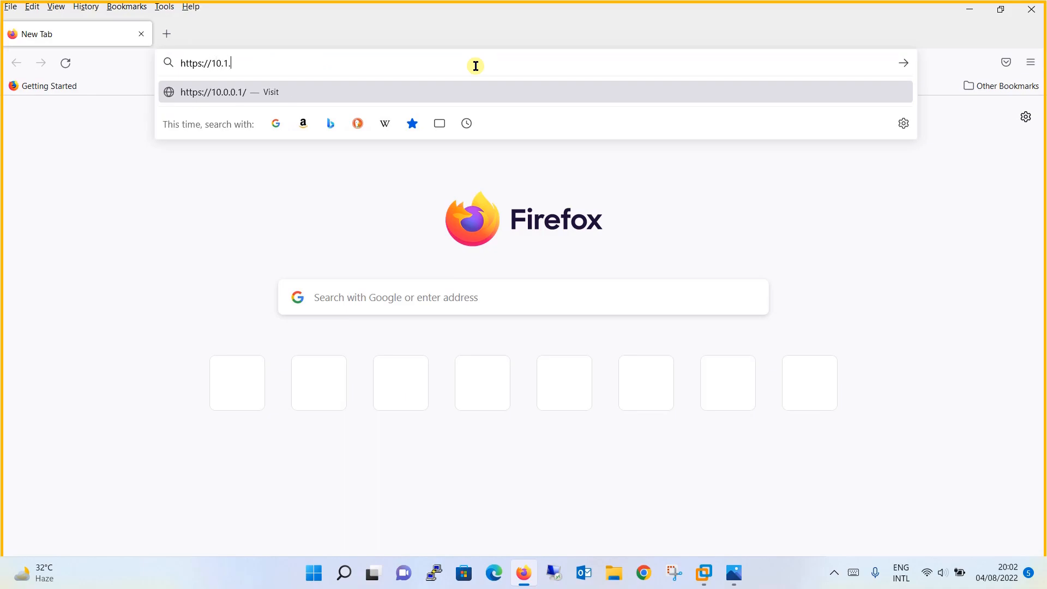
pyautogui.write('1.150')
pyautogui.press('Return')
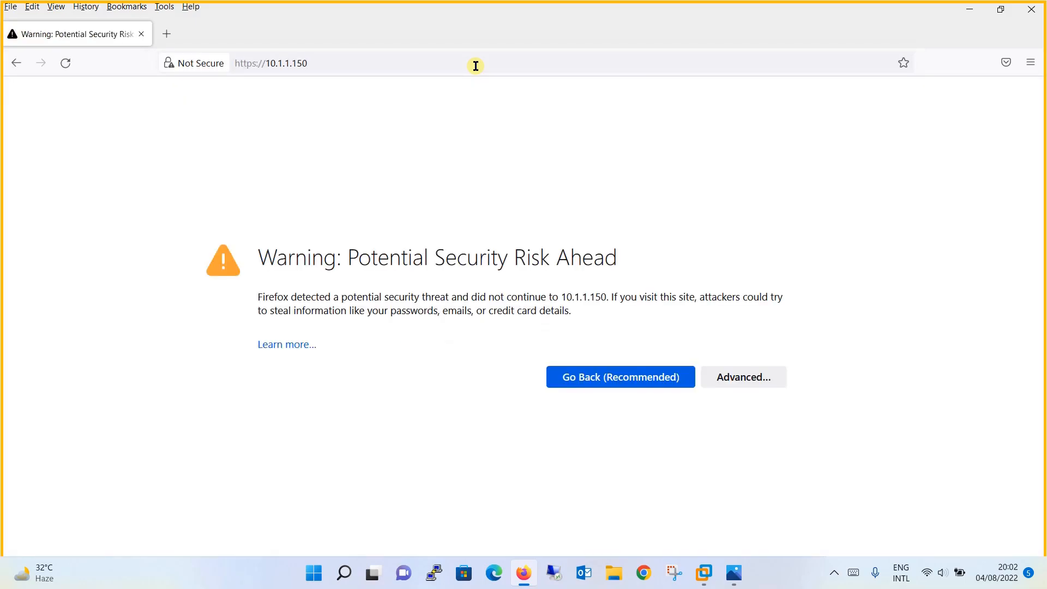
pyautogui.click(764, 375)
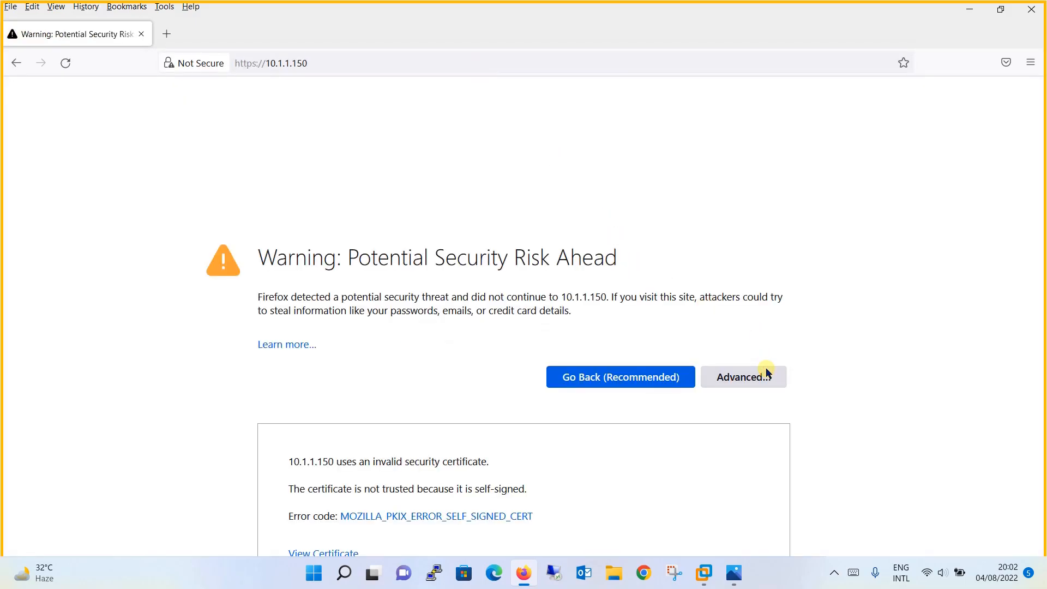
pyautogui.scroll(-3, 855, 380)
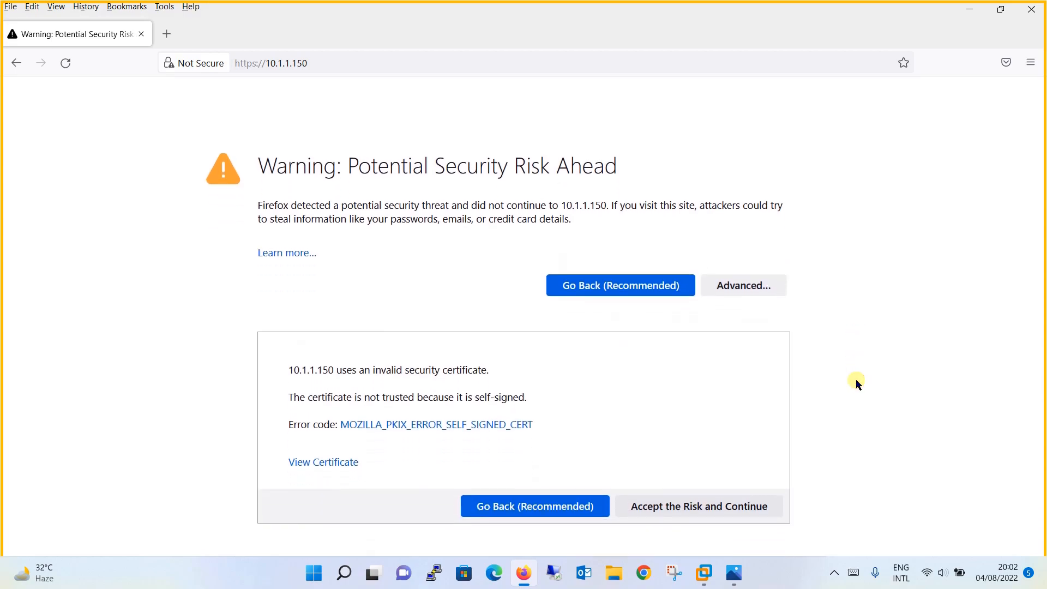
pyautogui.click(712, 505)
# - Sign in to the Gaia Portal as admin with the account password
pyautogui.write('admin')
pyautogui.press('Tab')
pyautogui.write('•••••••••')
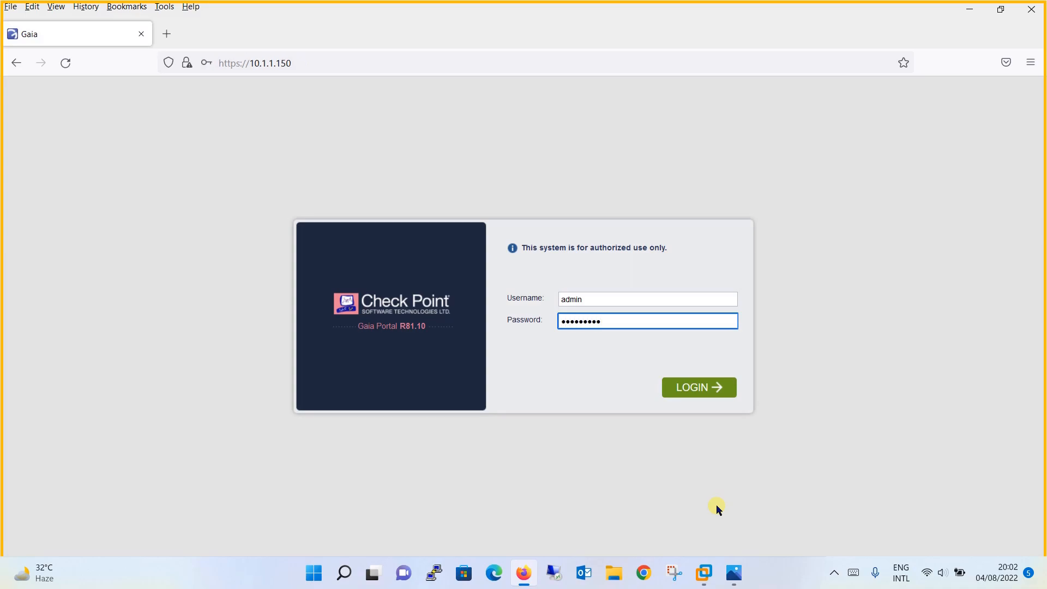
pyautogui.press('Return')
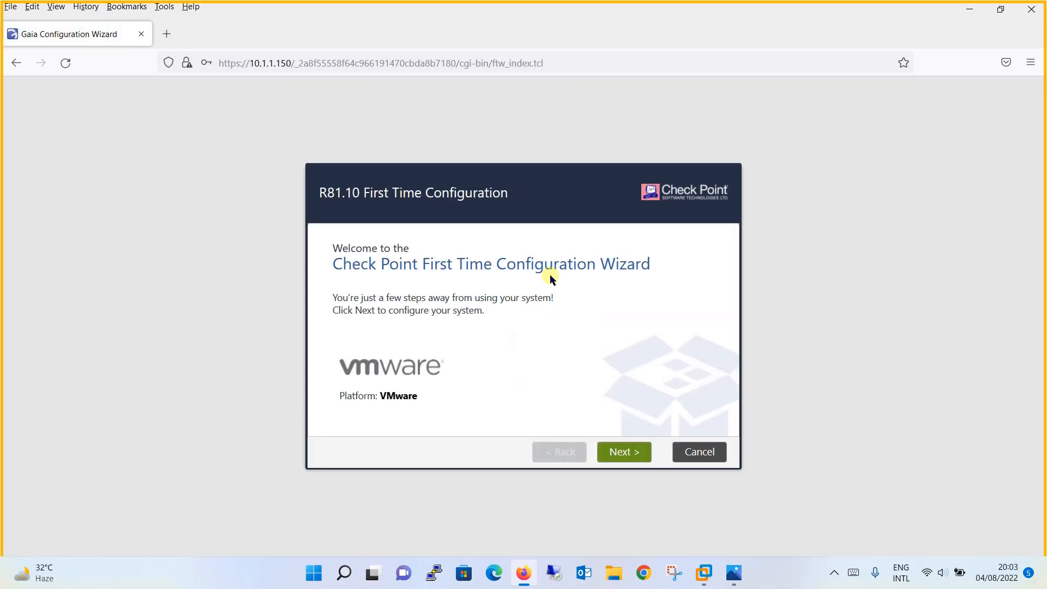
# - Advance past Welcome and Deployment Options, keeping the 10.1.1.150 eth0 management connection
pyautogui.click(632, 454)
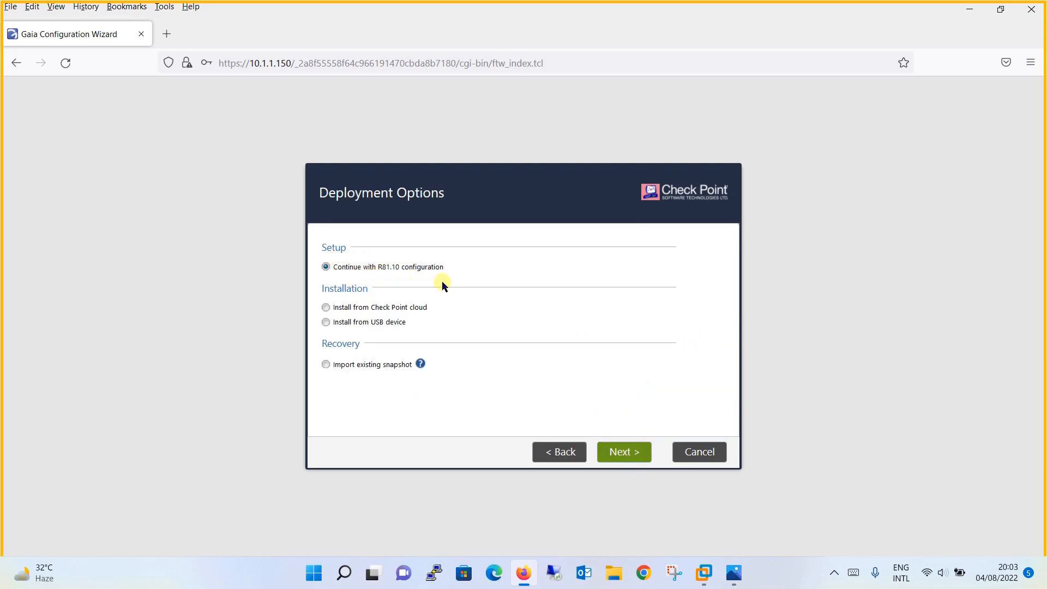
pyautogui.click(624, 454)
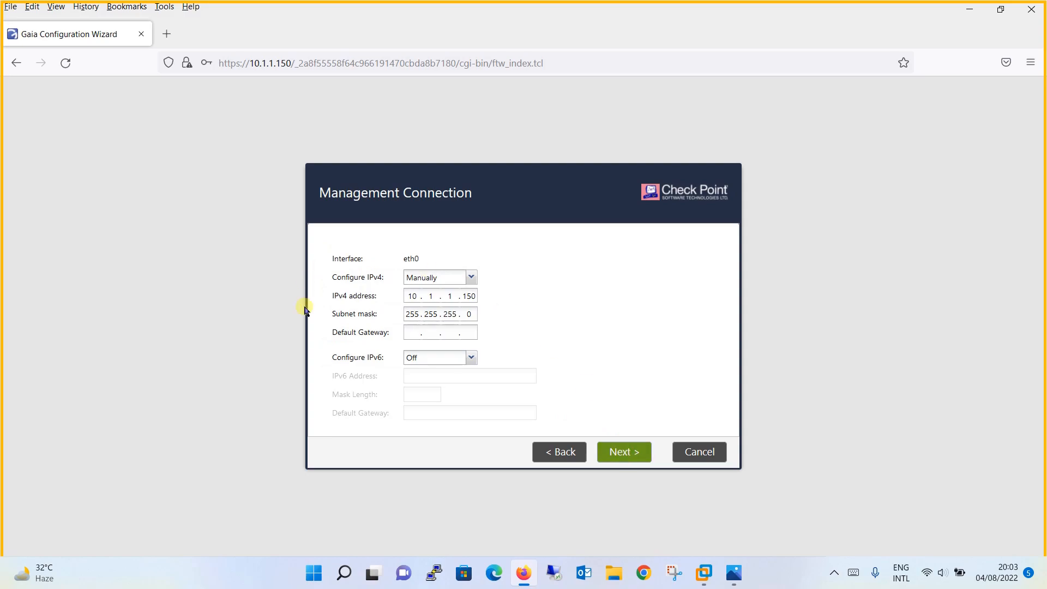
pyautogui.click(649, 461)
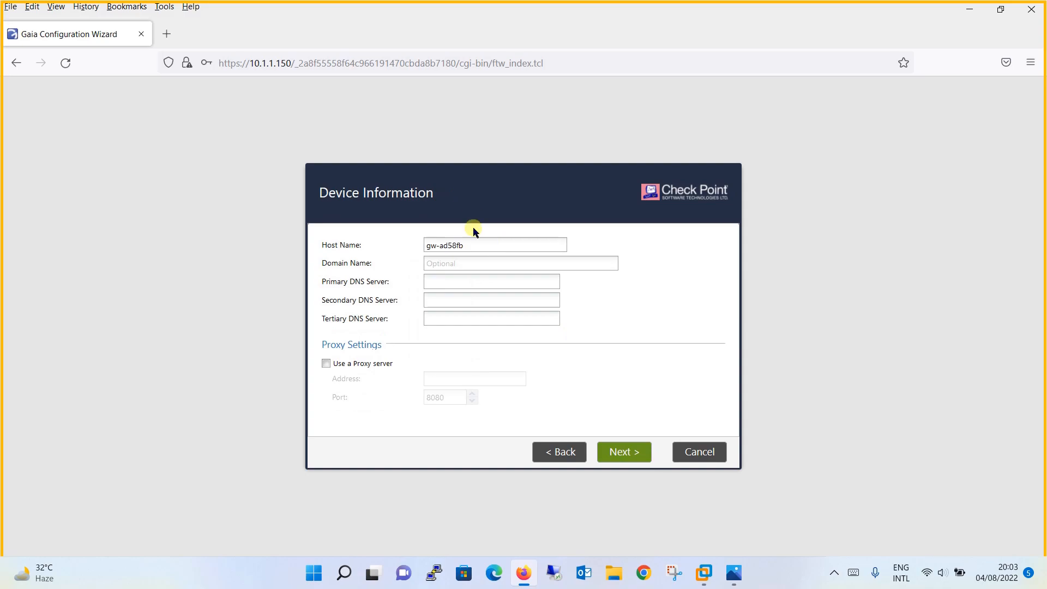
# - Change the device host name to Checkpoint-MGMT and continue
pyautogui.moveTo(474, 245); pyautogui.dragTo(381, 244)
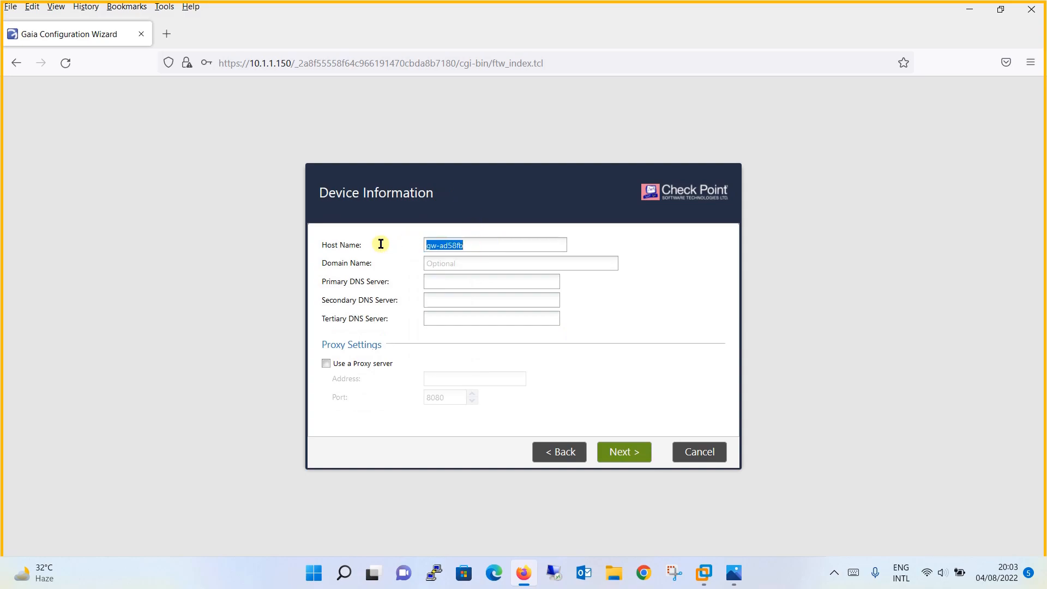
pyautogui.write('Checkpoint-MGMT')
pyautogui.click(619, 450)
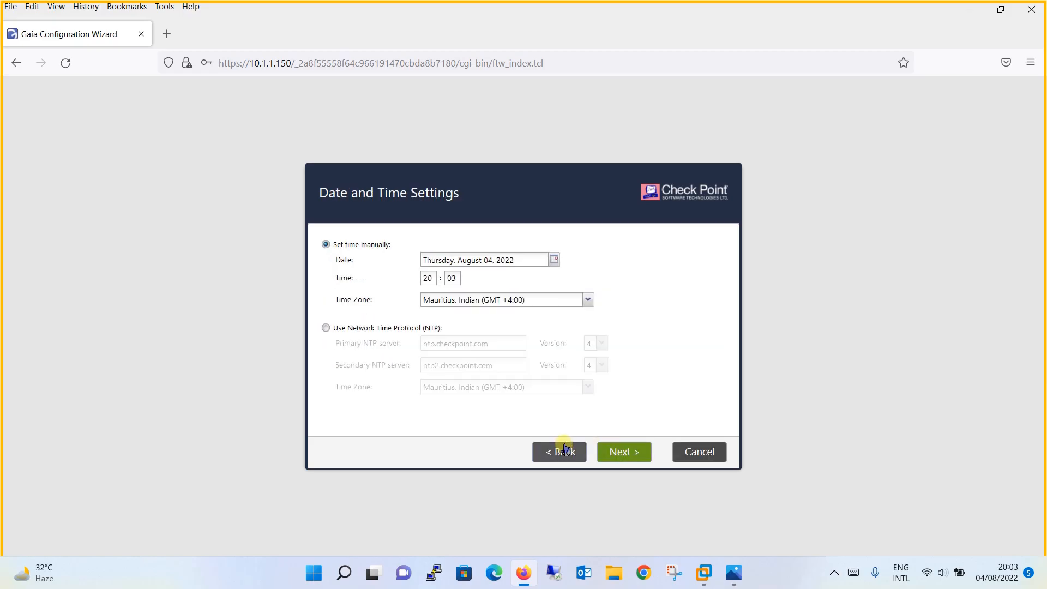
pyautogui.click(496, 300)
# - Choose Dubai, Asia (GMT +4:00) as the time zone and accept the date and time settings
pyautogui.write('Dublin, Europe (GMT')
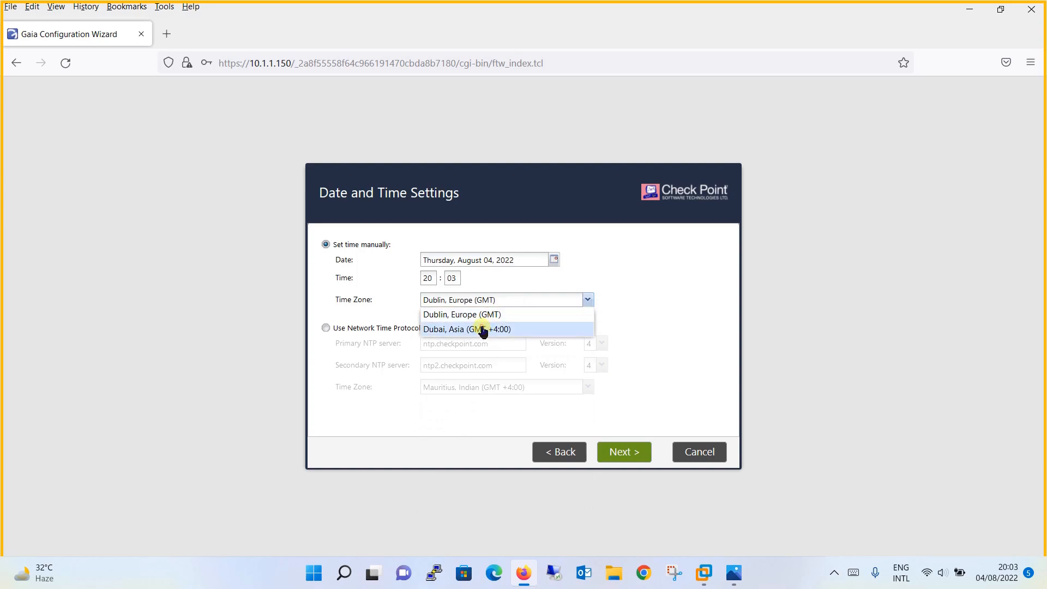
pyautogui.click(483, 330)
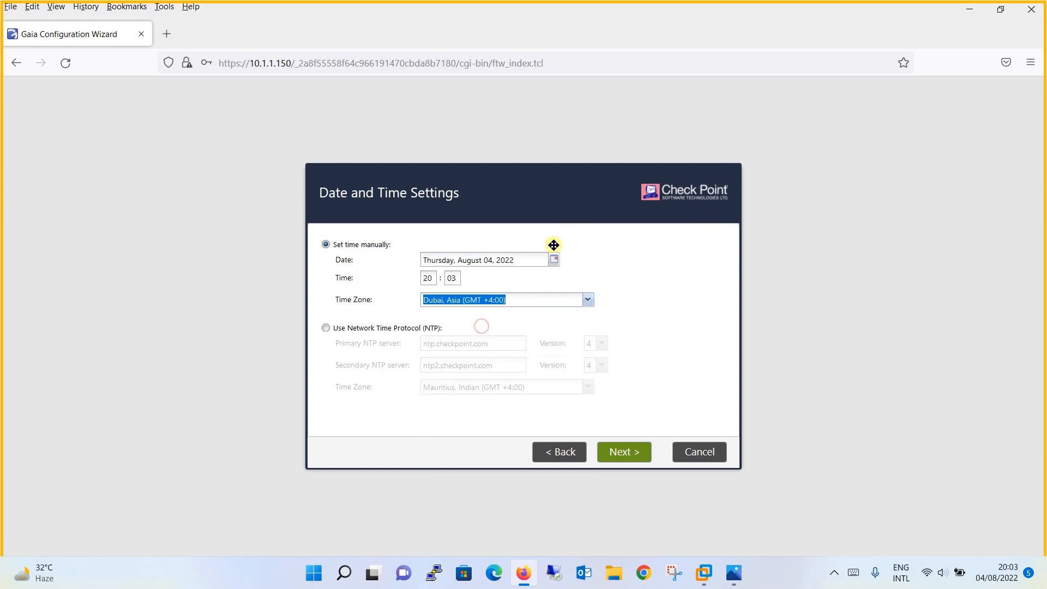
pyautogui.click(685, 317)
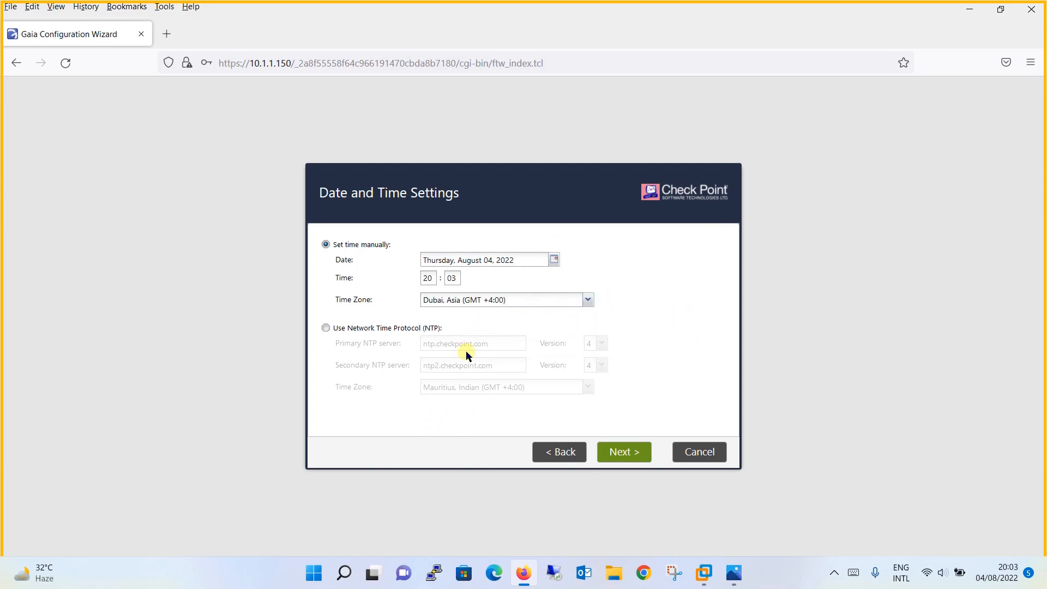
pyautogui.click(636, 453)
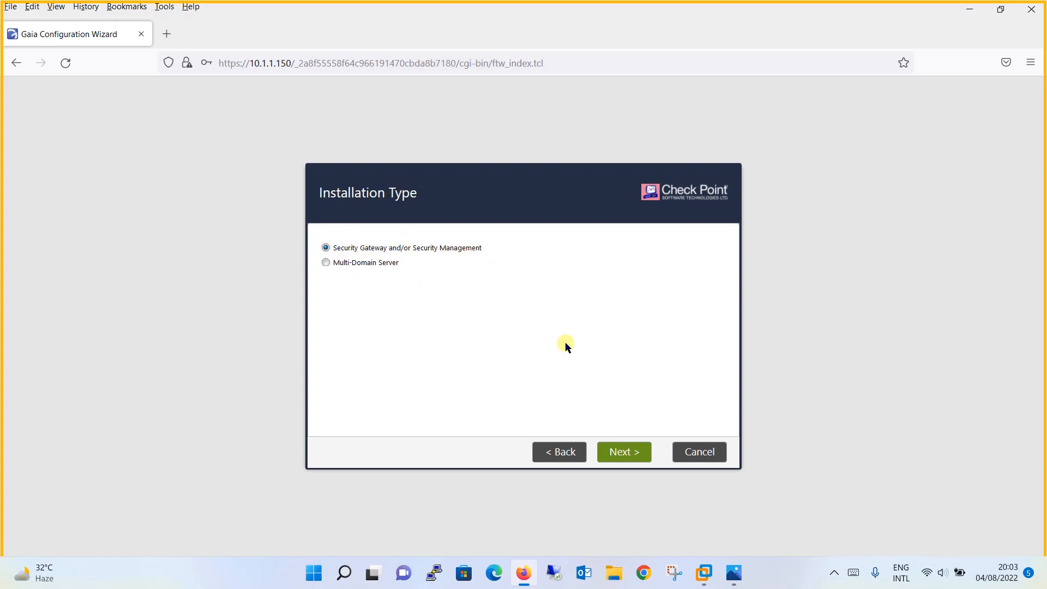
# - Uncheck Security Gateway and keep Security Management as Primary in the product selection
pyautogui.click(629, 453)
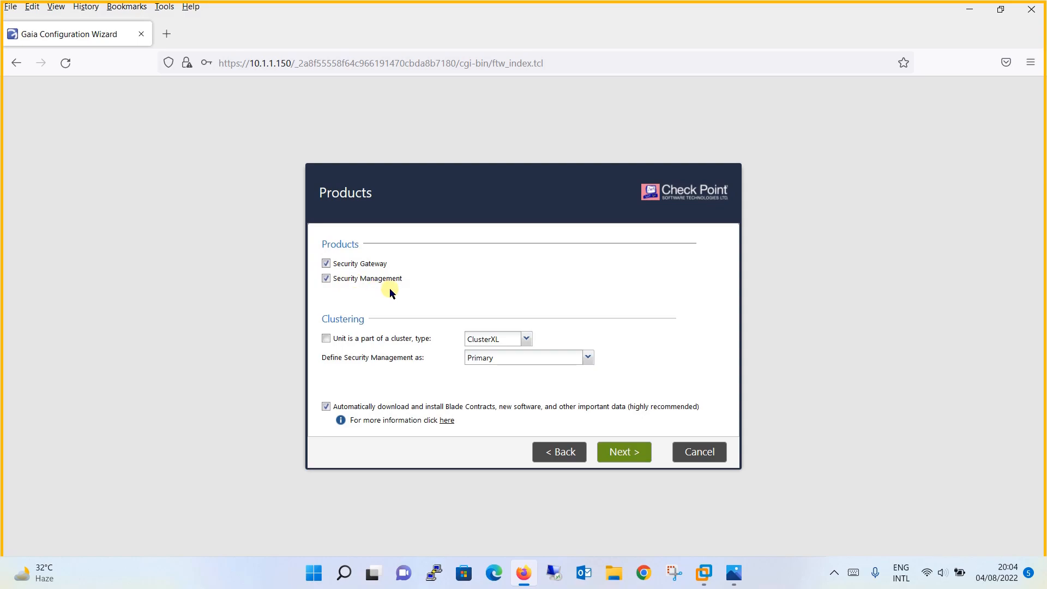
pyautogui.click(326, 263)
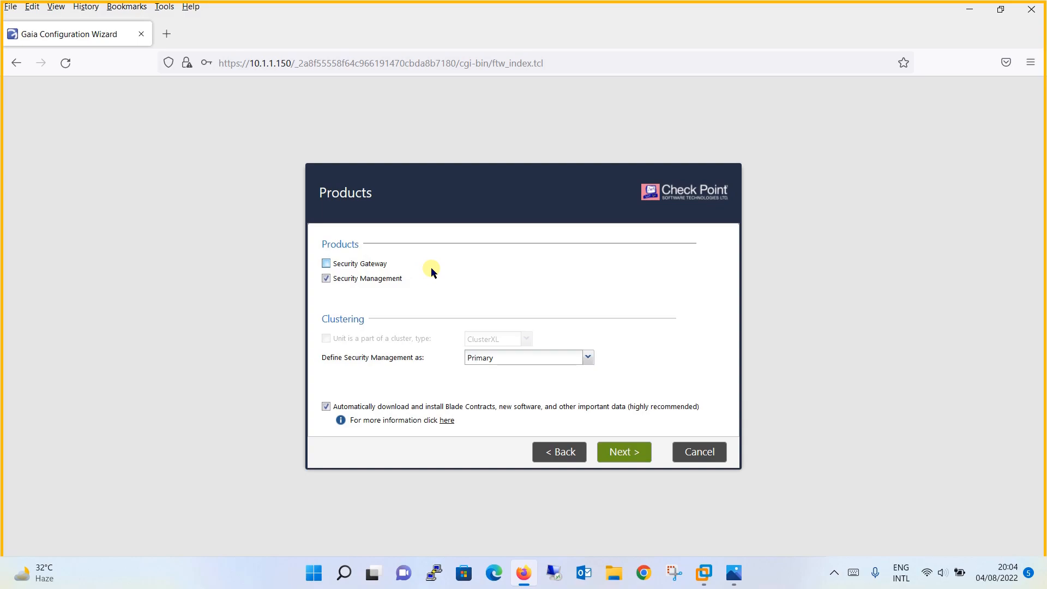
pyautogui.click(532, 358)
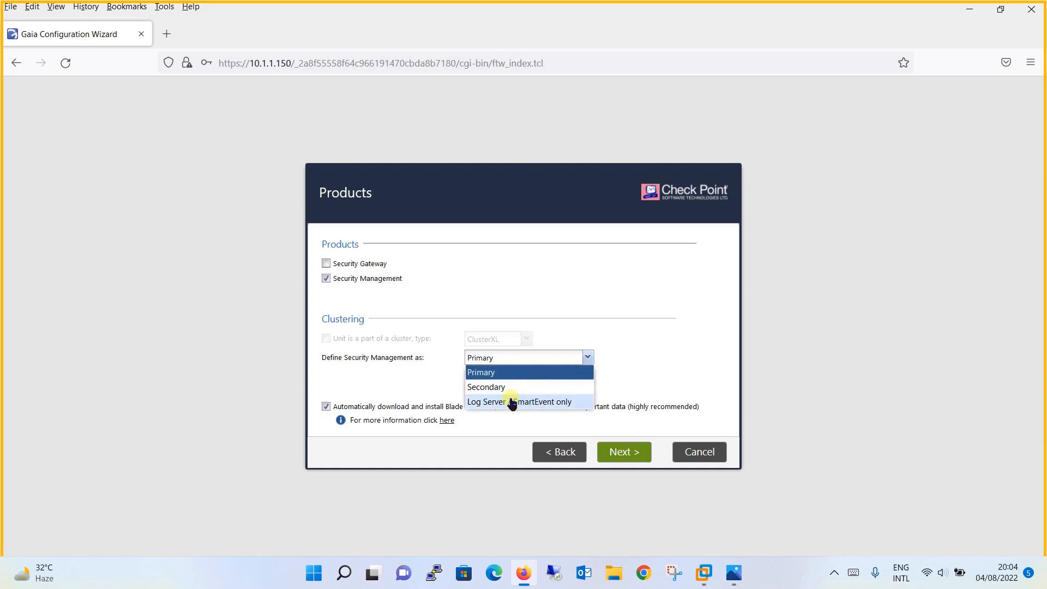
pyautogui.click(673, 353)
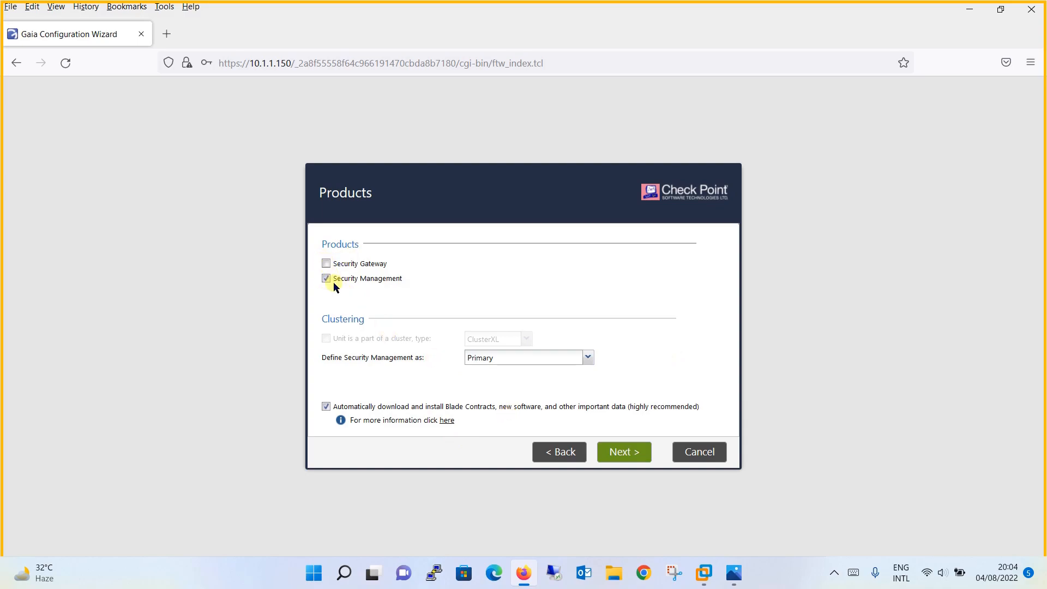
pyautogui.click(635, 452)
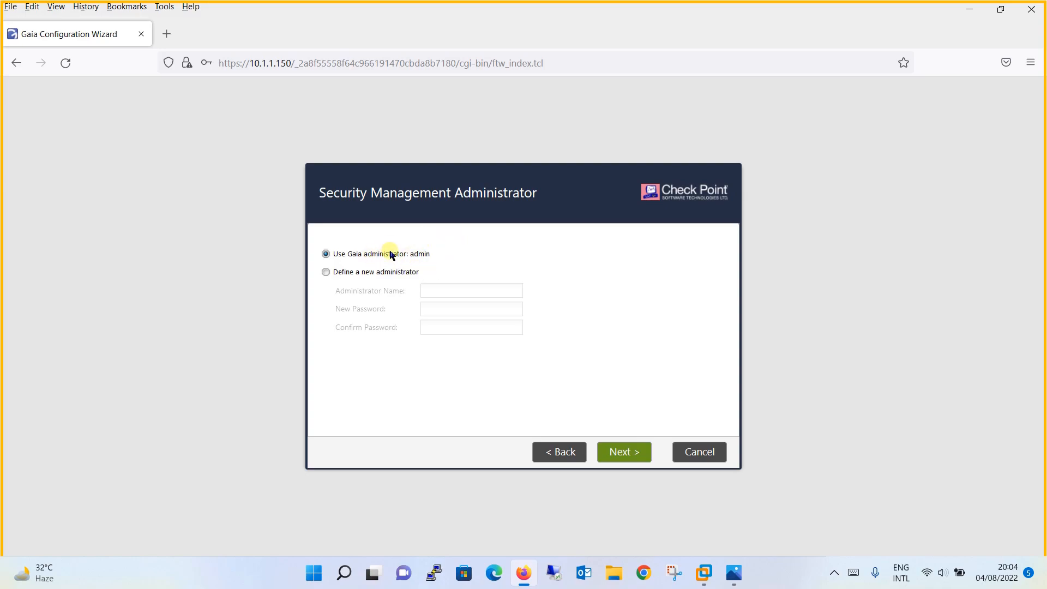
# - Keep 'Use Gaia administrator: admin' as the Security Management administrator
pyautogui.click(625, 454)
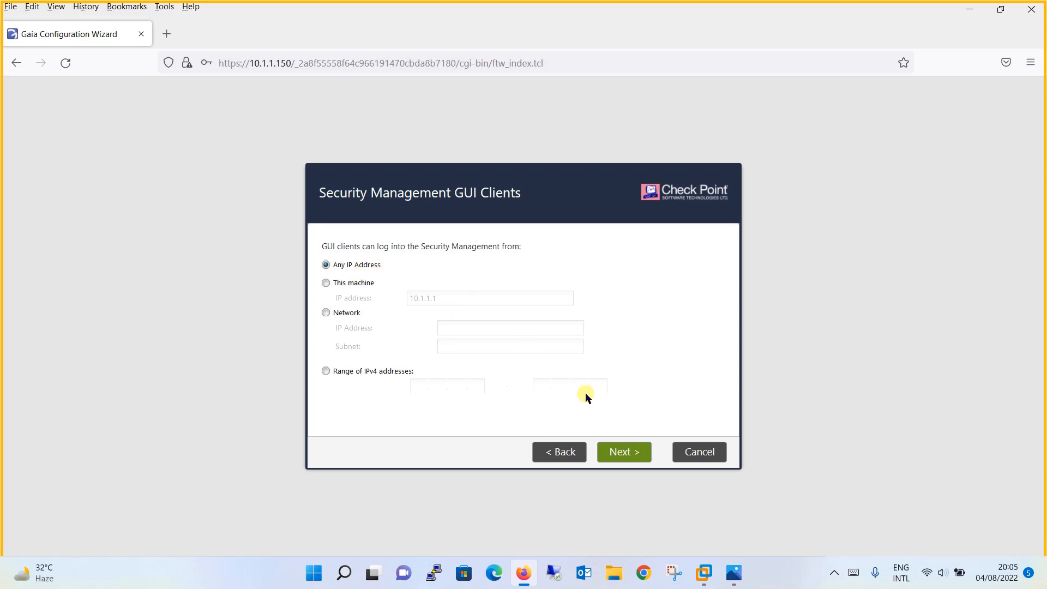
# - Allow GUI clients from Any IP Address, then finish and confirm applying the configuration
pyautogui.click(624, 452)
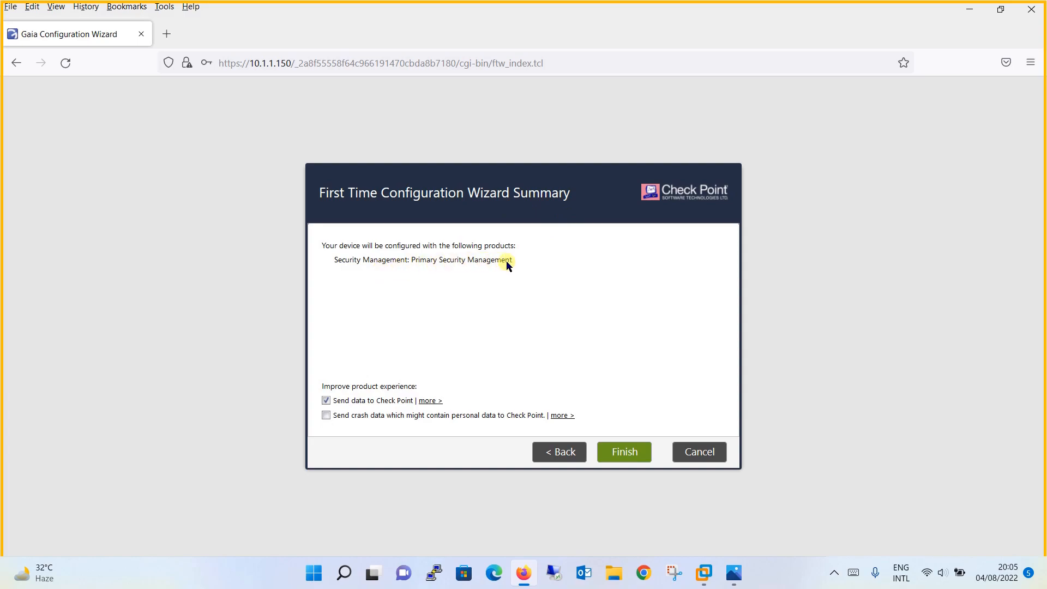
pyautogui.click(619, 455)
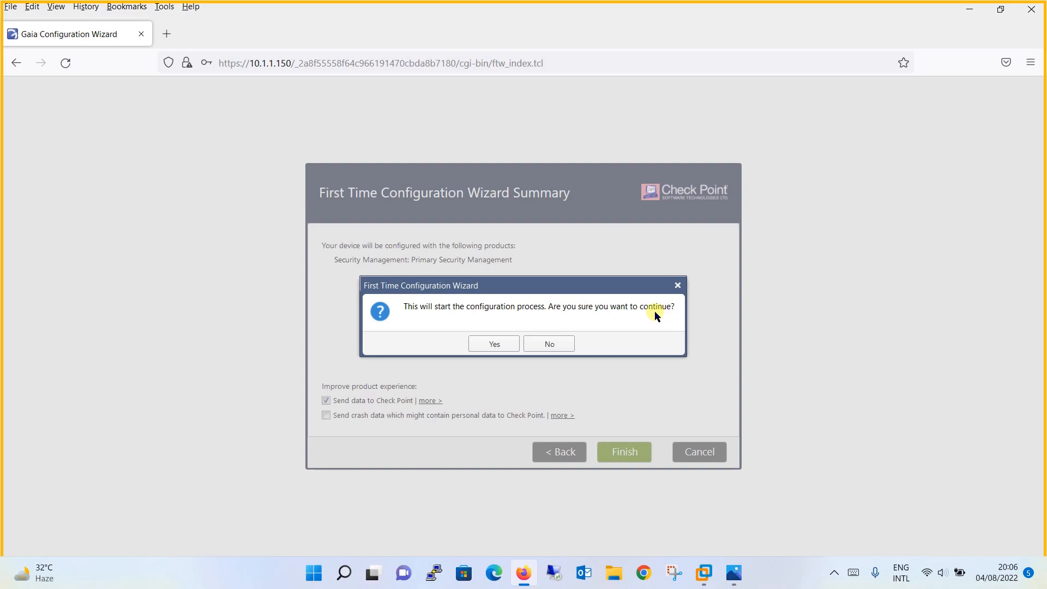
pyautogui.click(508, 345)
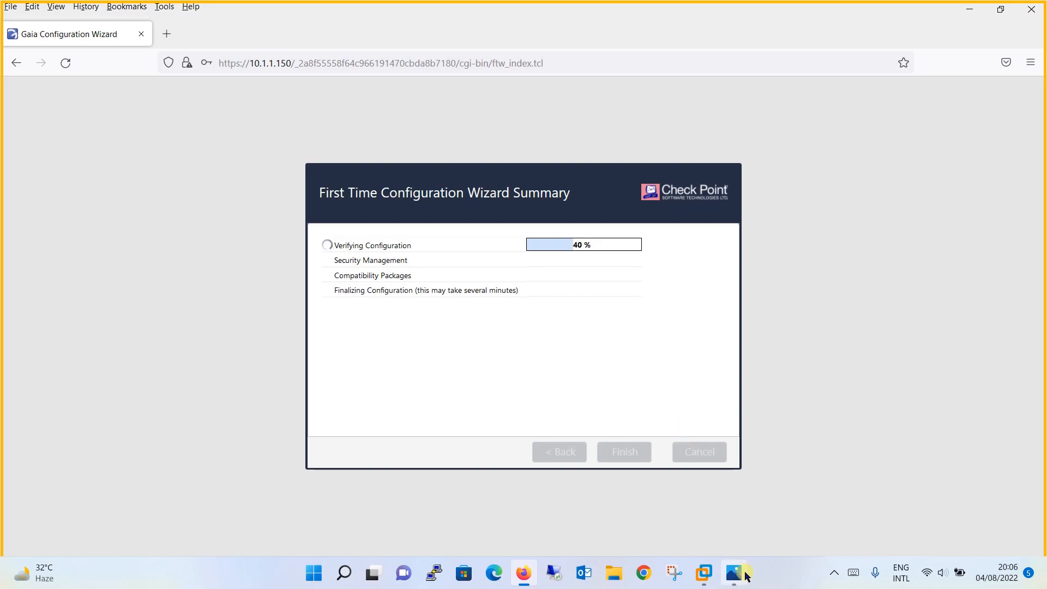
pyautogui.click(790, 574)
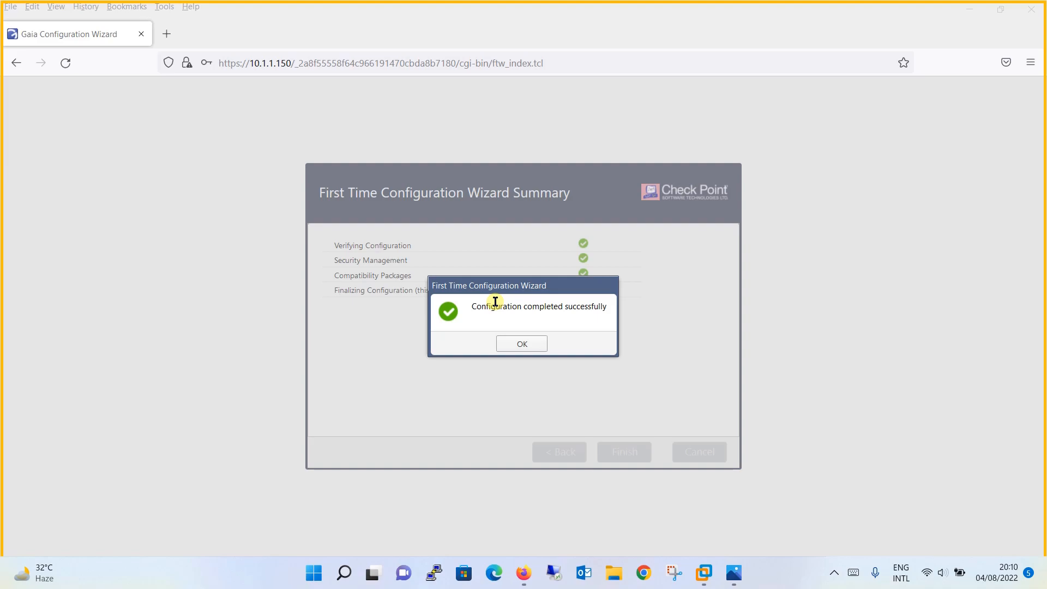
# - Dismiss the success message and review the Checkpoint-MGMT Overview page
pyautogui.click(530, 345)
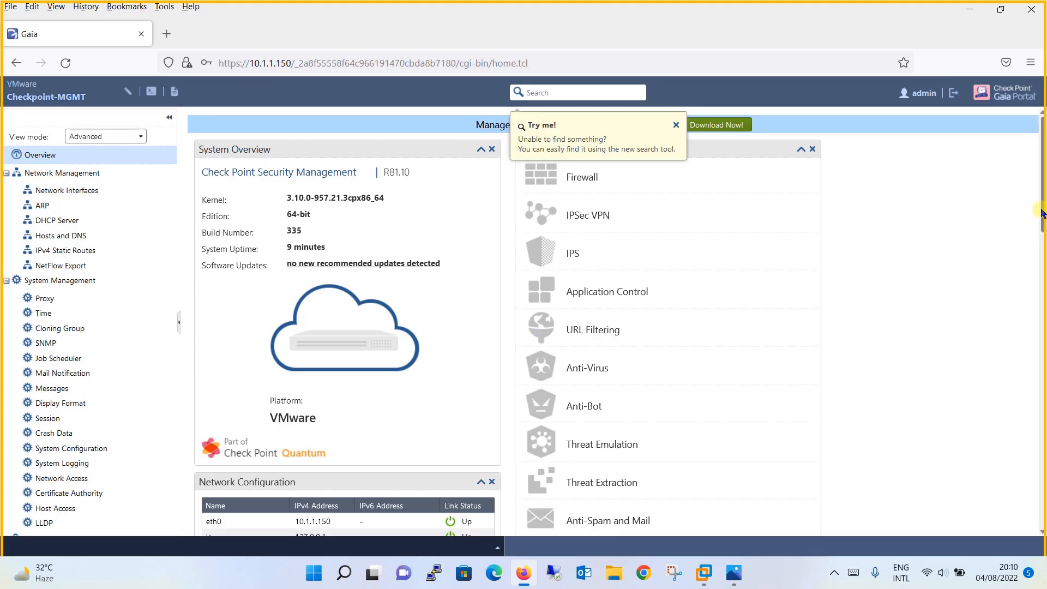
pyautogui.moveTo(1042, 213); pyautogui.dragTo(988, 219)
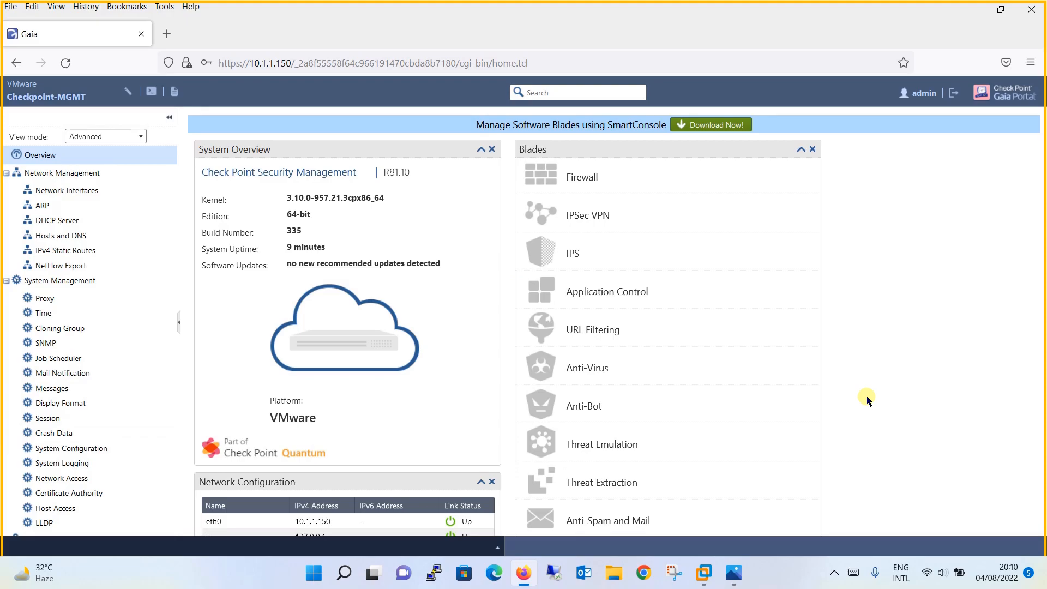
pyautogui.click(702, 579)
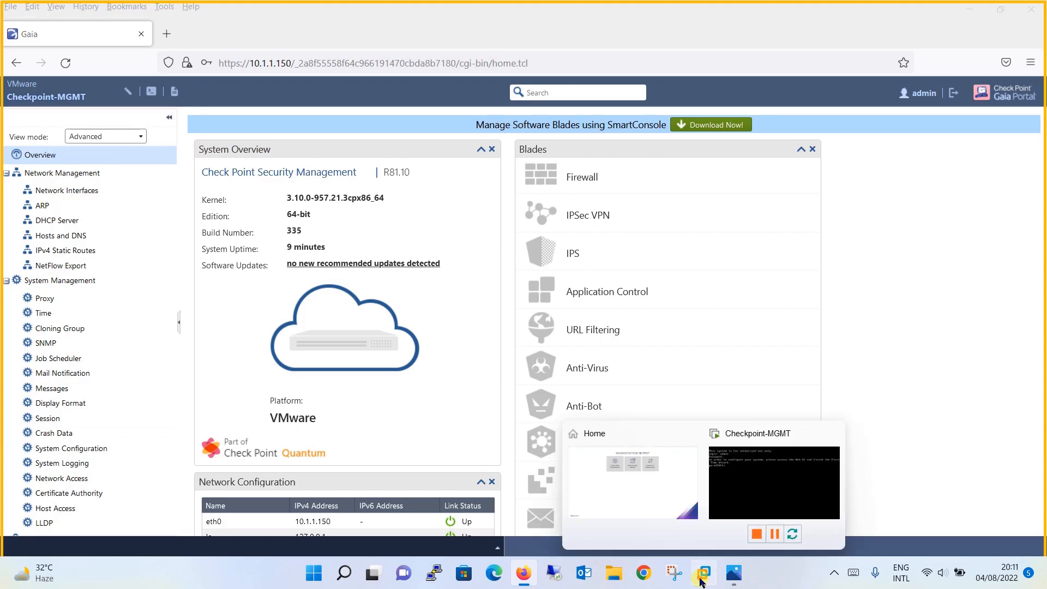
# - Log in as admin on the Checkpoint-MGMT VM console
pyautogui.click(766, 437)
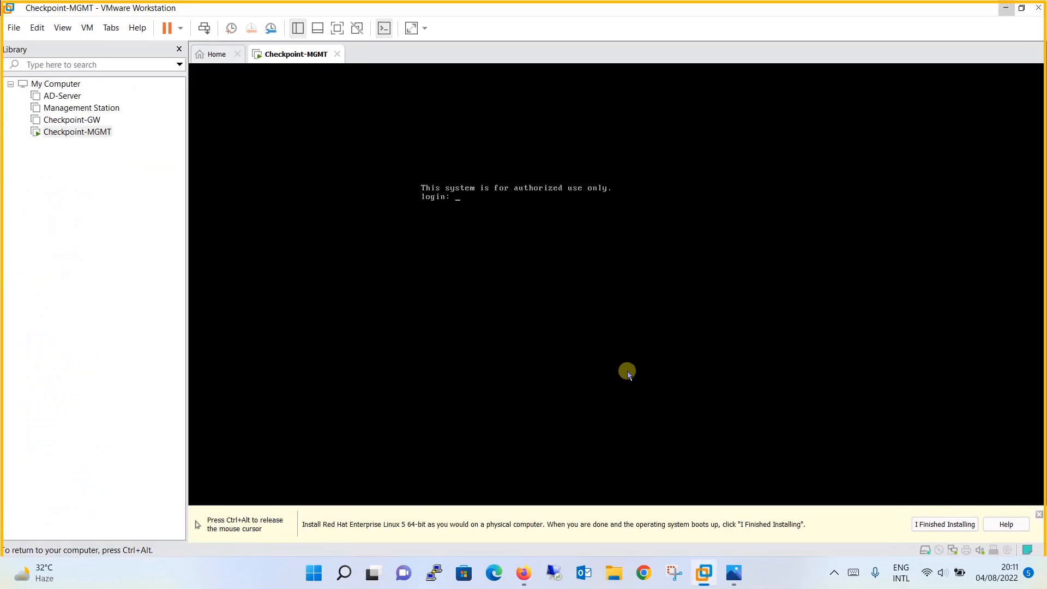
pyautogui.write('admin')
pyautogui.press('Return')
pyautogui.press('Return')
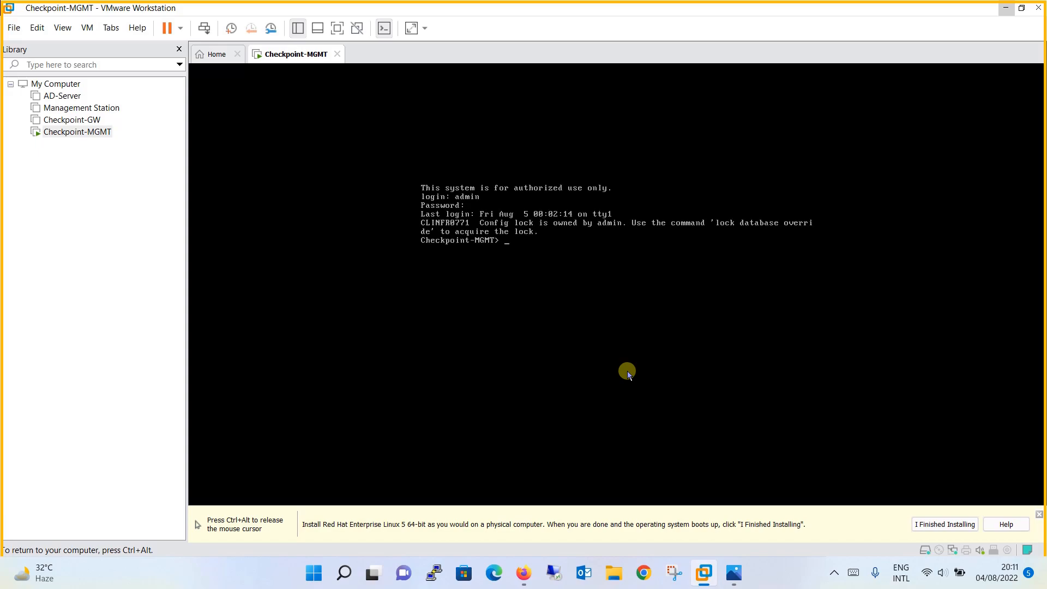
# - Run 'show interface eth0 ipv4-address' to confirm 10.1.1.150/24
pyautogui.write('sho')
pyautogui.press('Tab')
pyautogui.write('int')
pyautogui.press('Tab')
pyautogui.write('e')
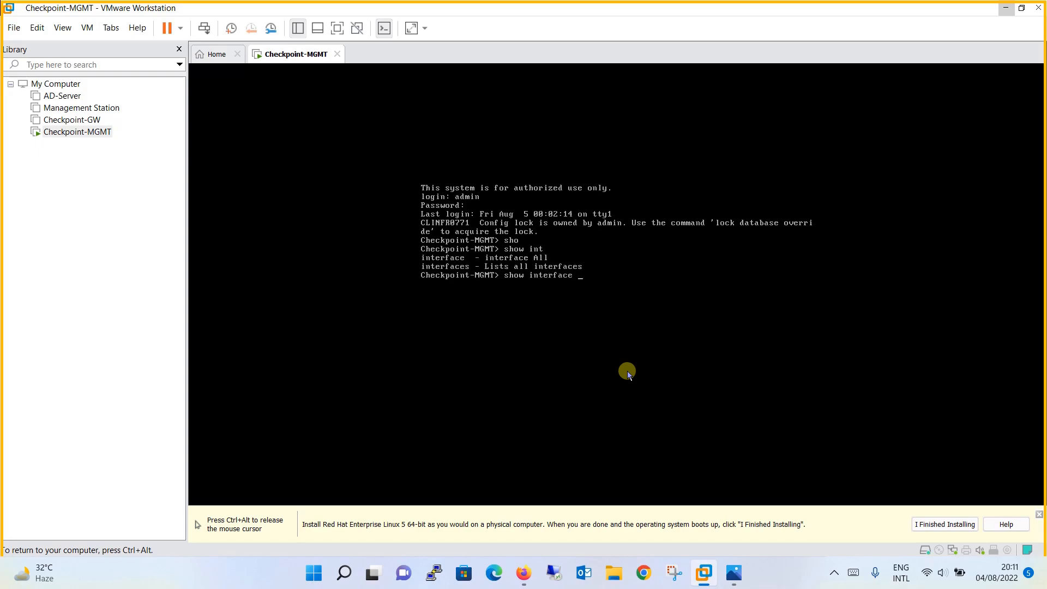
pyautogui.write('th0 ipv4')
pyautogui.press('Tab')
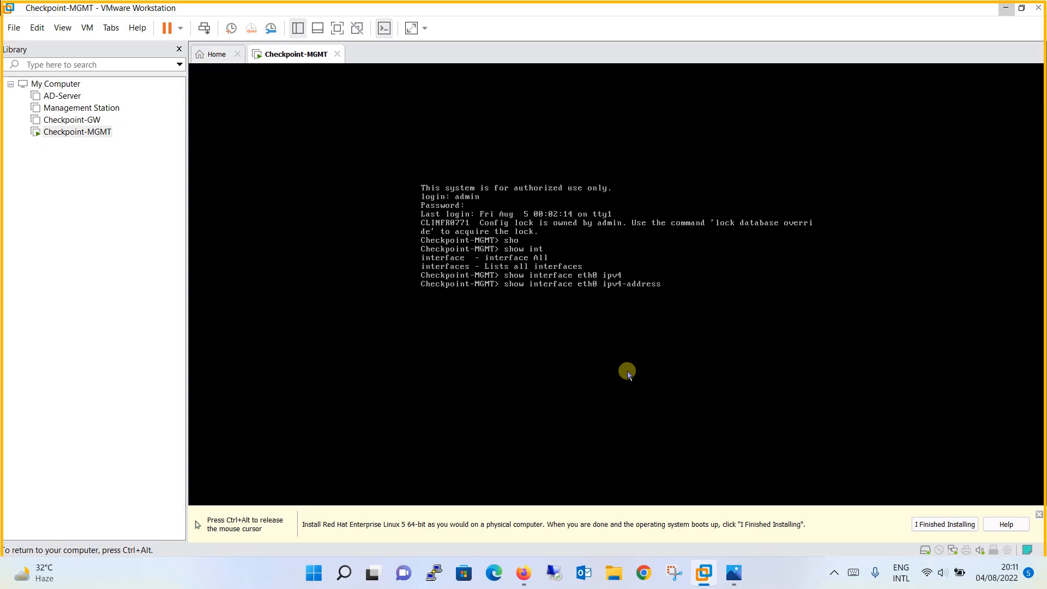
pyautogui.press('Return')
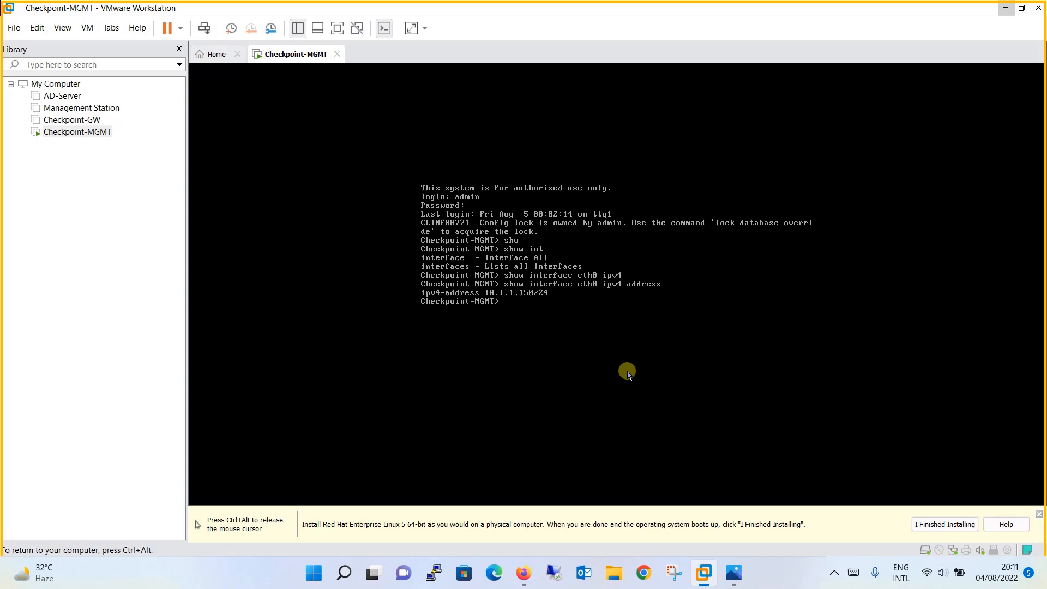
pyautogui.hotkey('ctrl', 'alt')
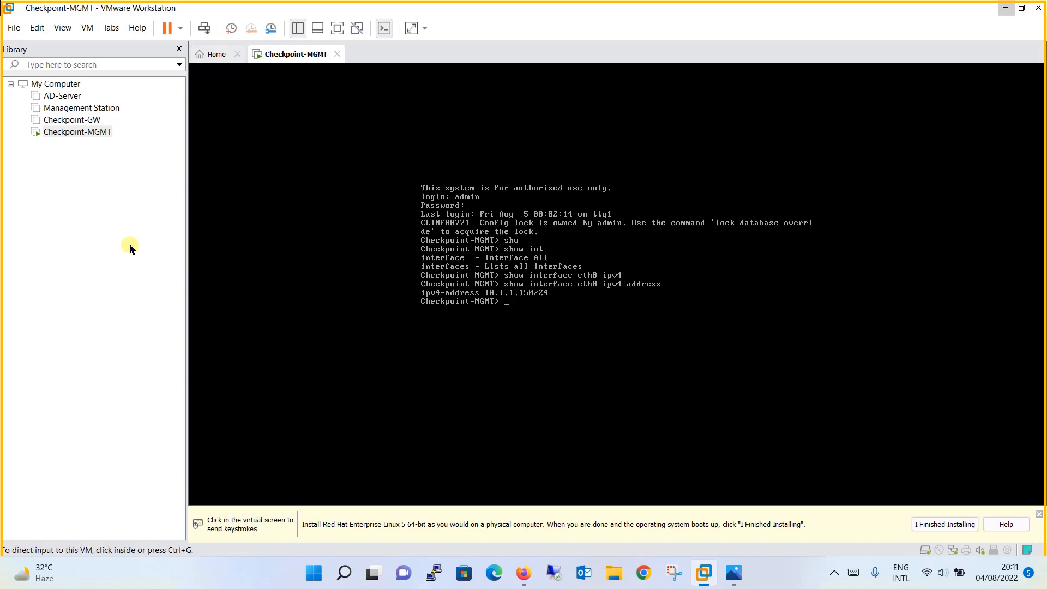
pyautogui.click(109, 259)
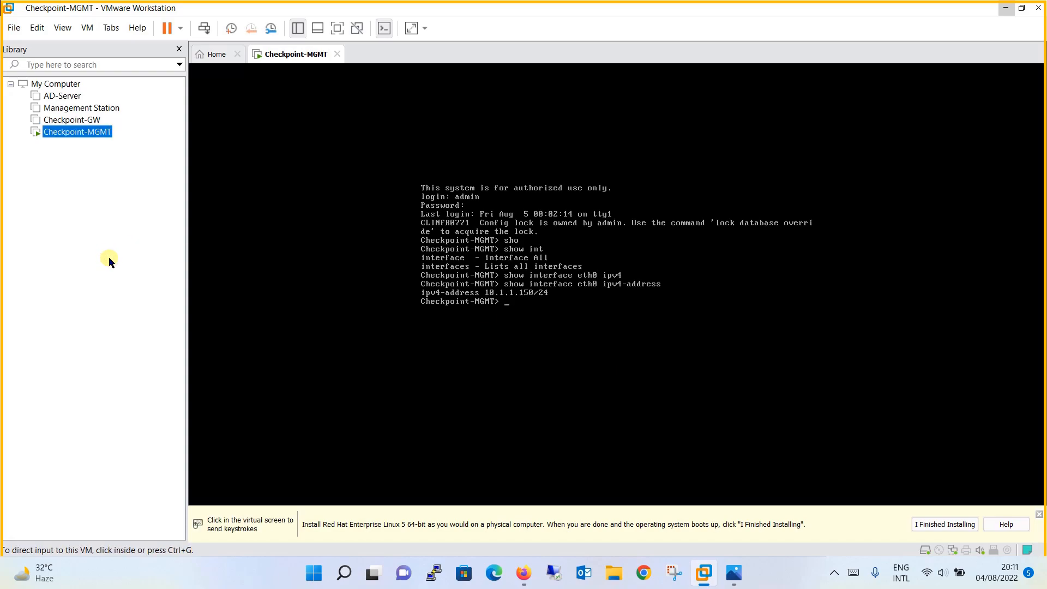
# - Open the Virtual Machine Settings for the Management Station VM
pyautogui.click(94, 109)
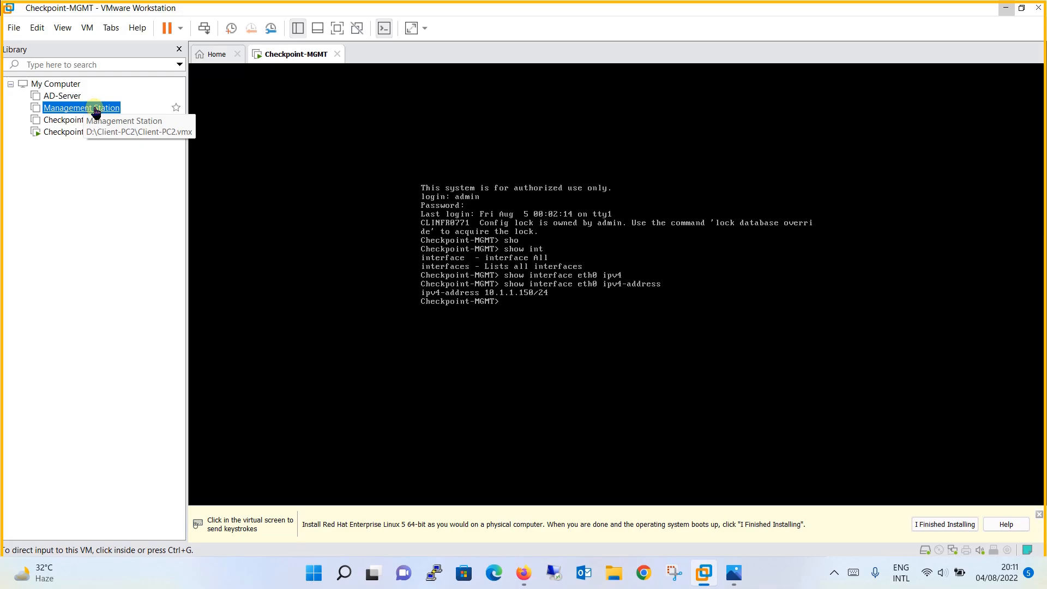
pyautogui.rightClick(96, 110)
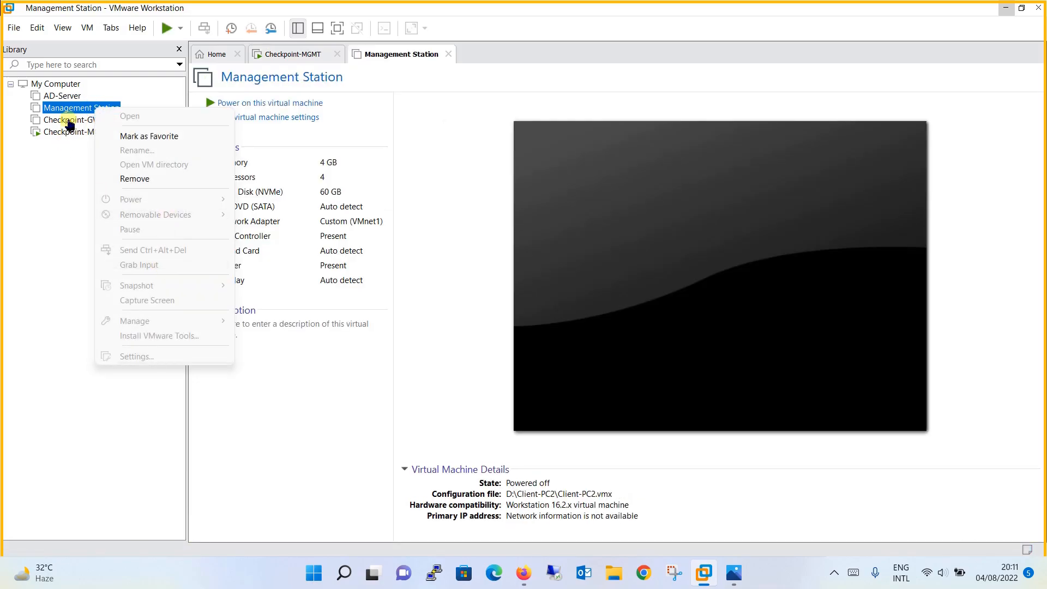
pyautogui.rightClick(69, 110)
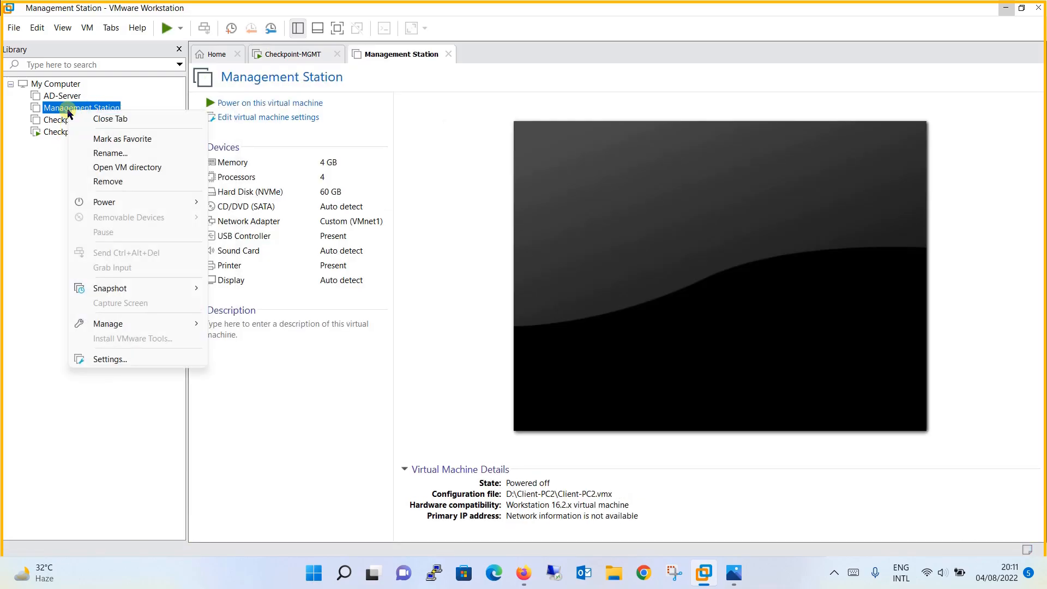
pyautogui.click(134, 360)
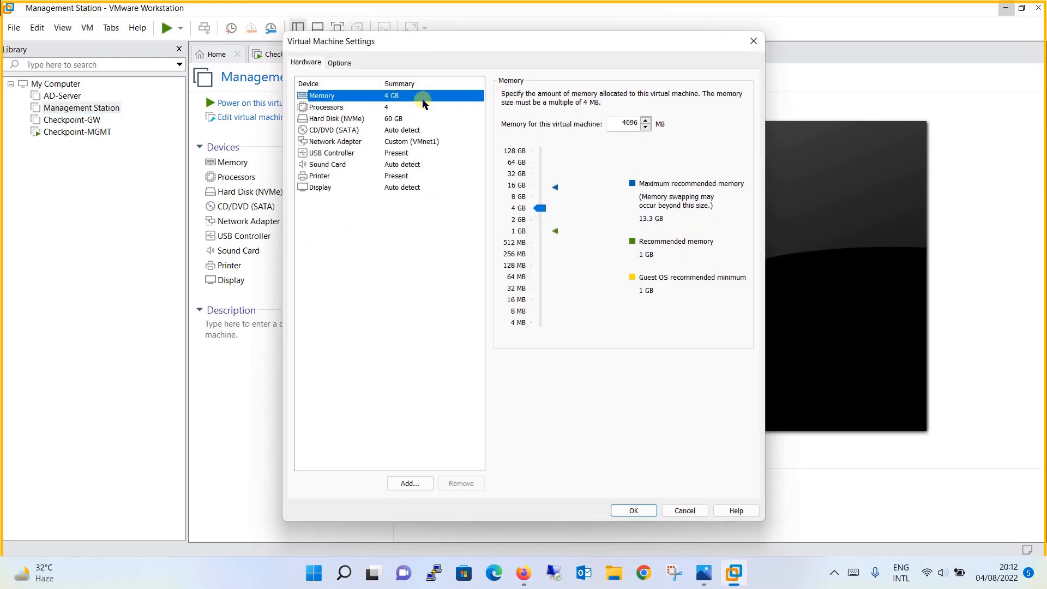
# - Check the hardware and confirm the network adapter uses Custom (VMnet1) per the lab diagram
pyautogui.click(394, 108)
pyautogui.click(395, 118)
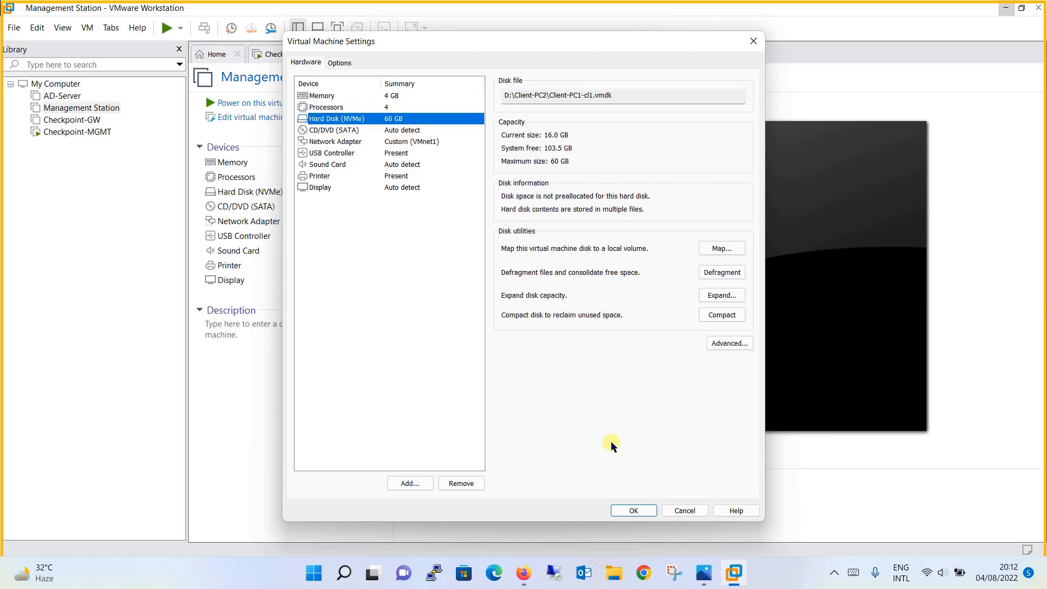
pyautogui.click(706, 577)
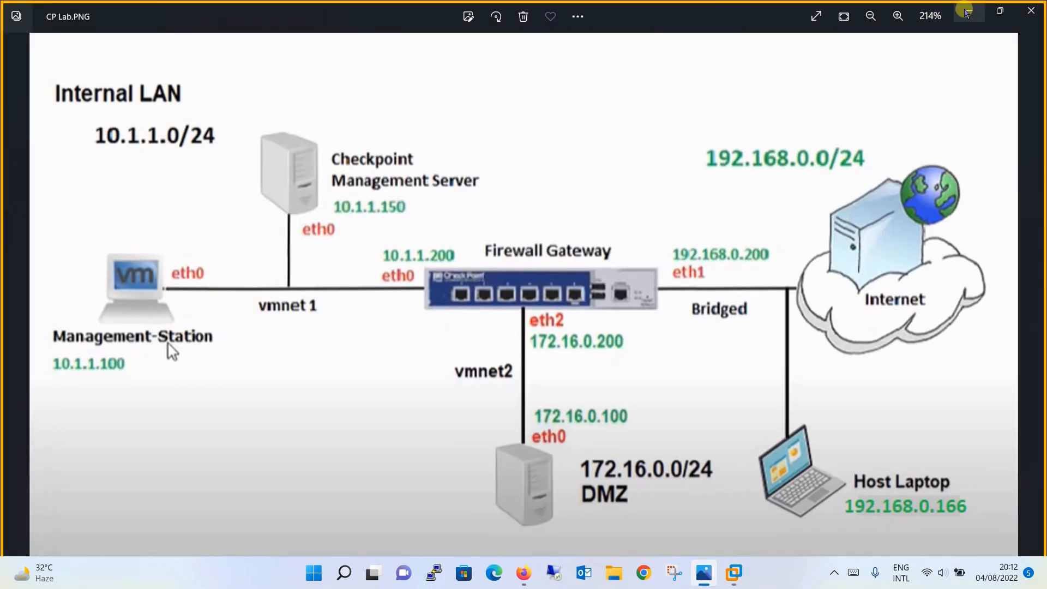
pyautogui.click(965, 11)
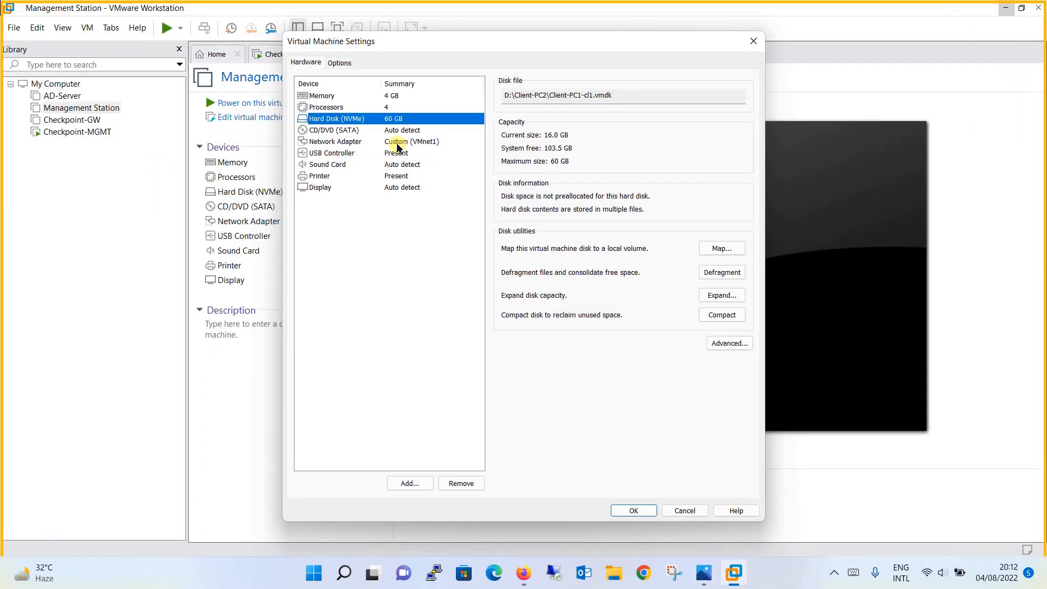
pyautogui.click(397, 143)
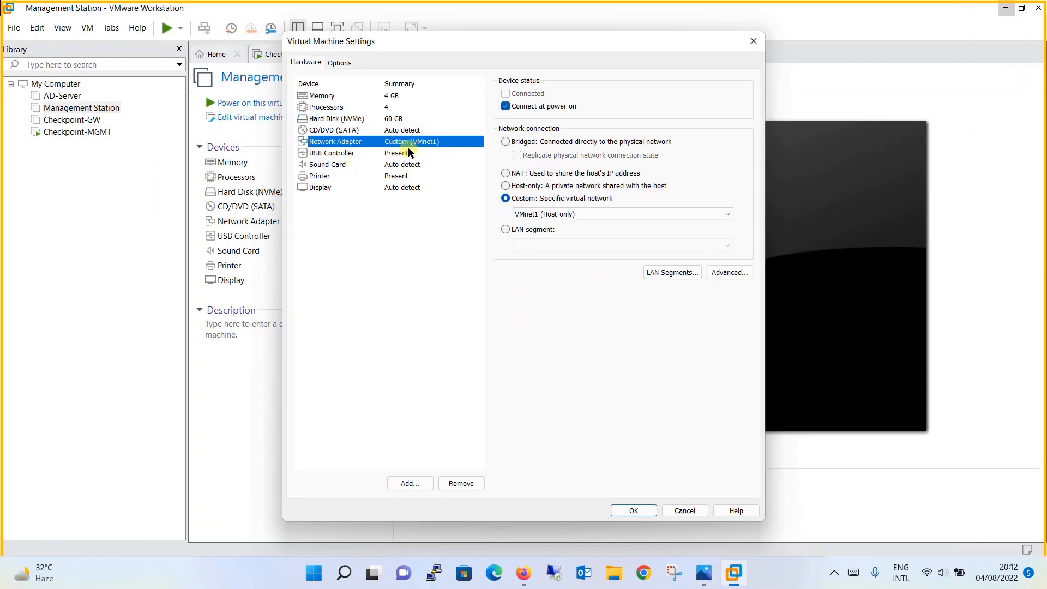
pyautogui.click(755, 41)
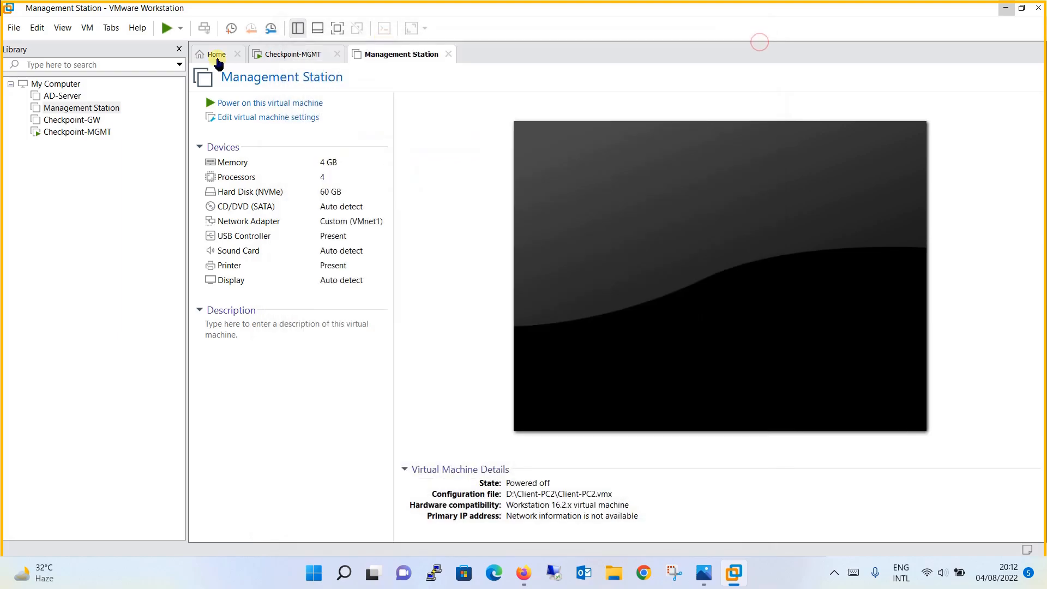
pyautogui.click(77, 121)
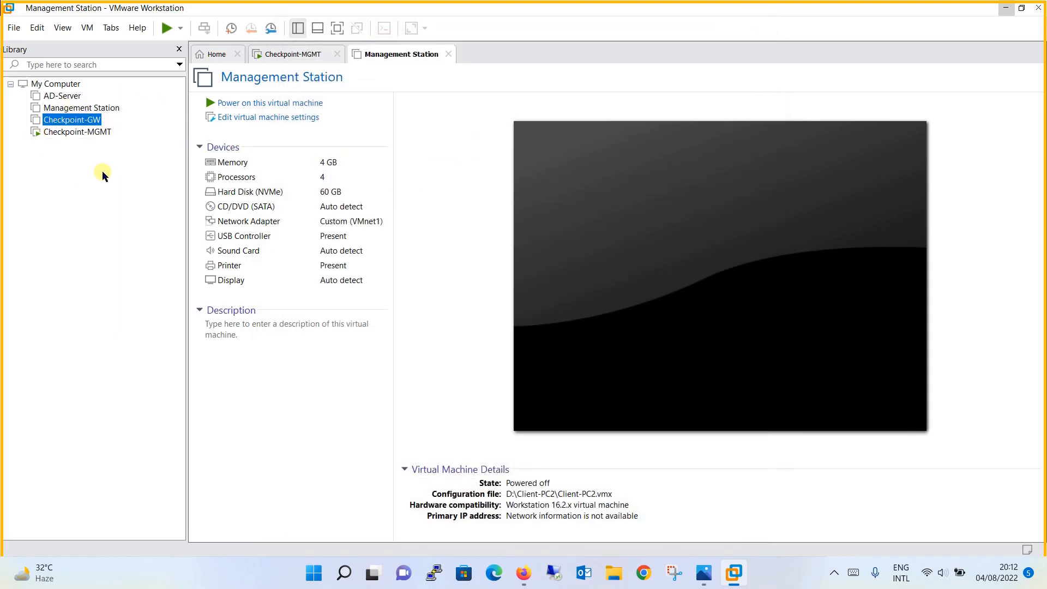
# - Open Checkpoint-GW's summary and compare its VMnet1, Bridged and VMnet2 adapters against the CP Lab diagram
pyautogui.press('Return')
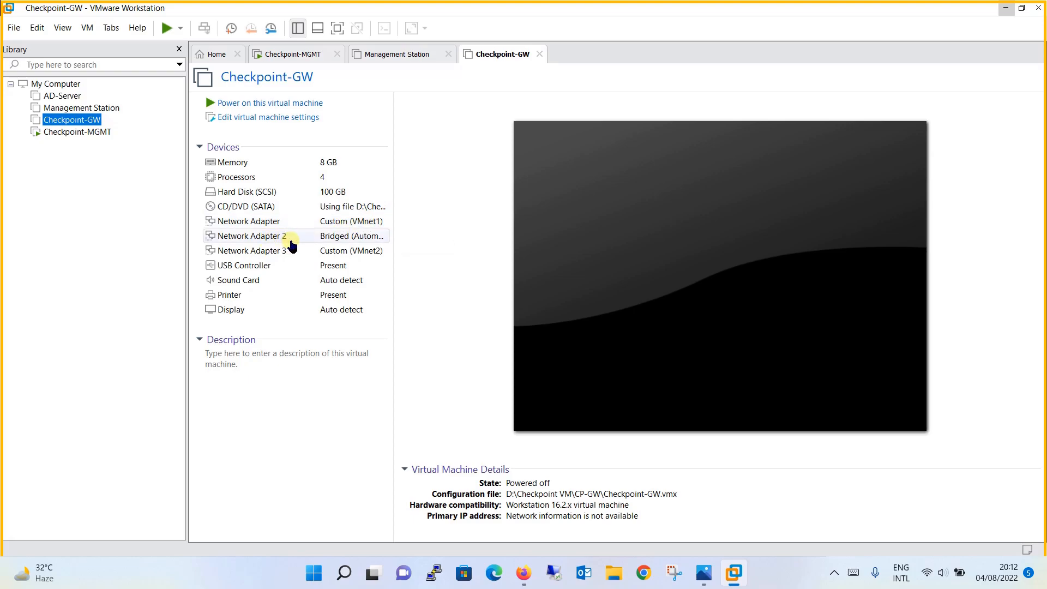
pyautogui.click(704, 578)
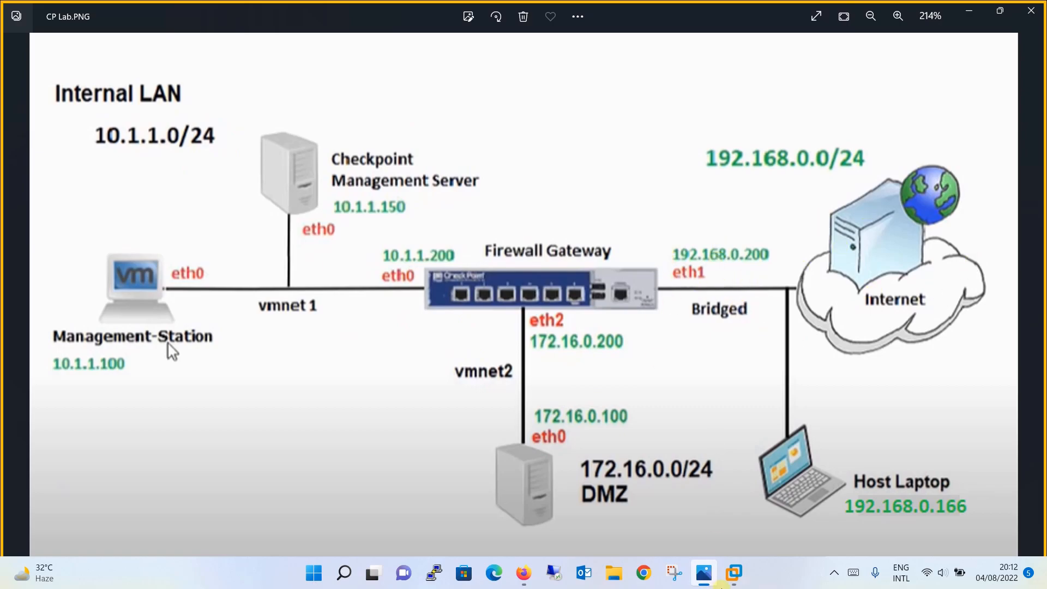
pyautogui.click(703, 579)
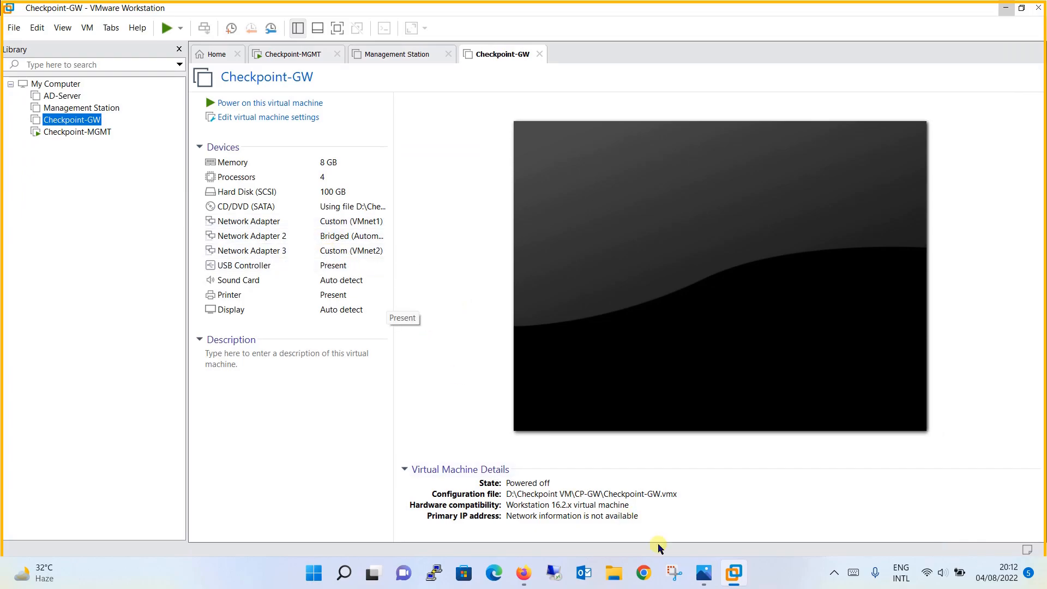
pyautogui.click(703, 573)
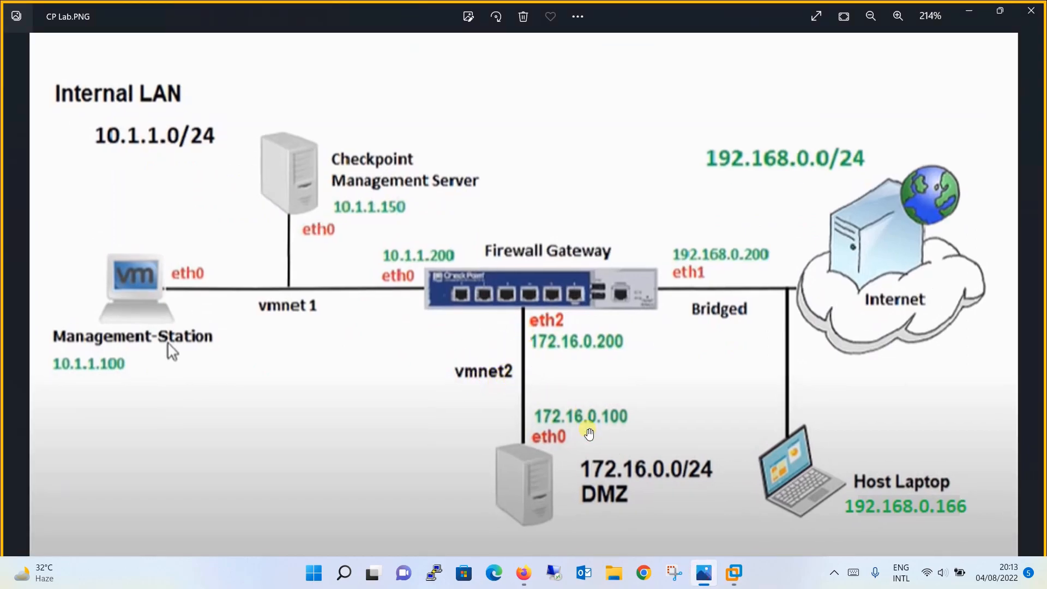
pyautogui.click(704, 574)
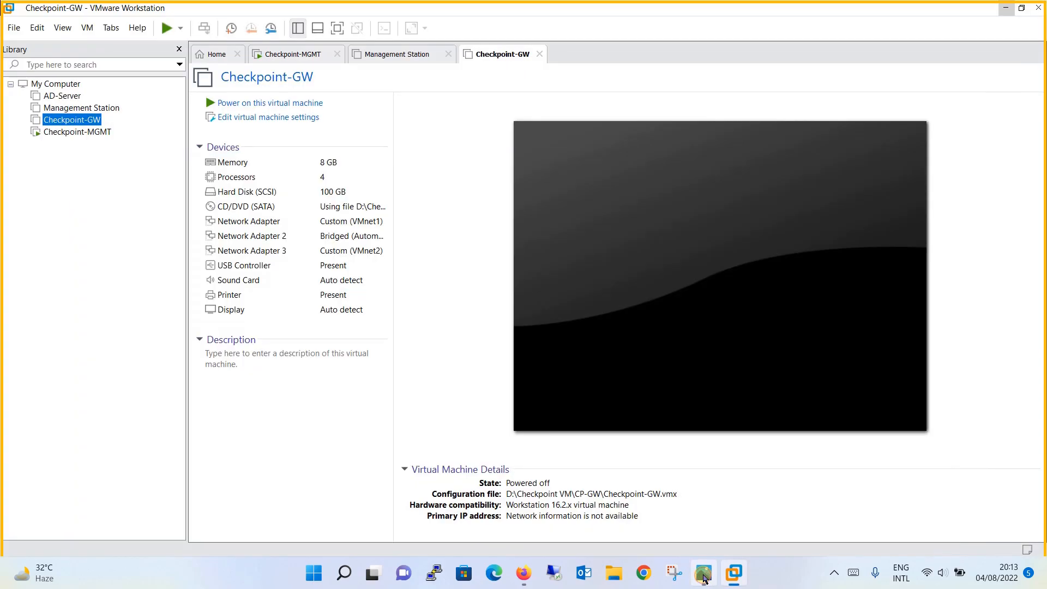
# - Open Checkpoint-MGMT's console and view its Network Adapter settings
pyautogui.click(83, 133)
pyautogui.doubleClick(83, 132)
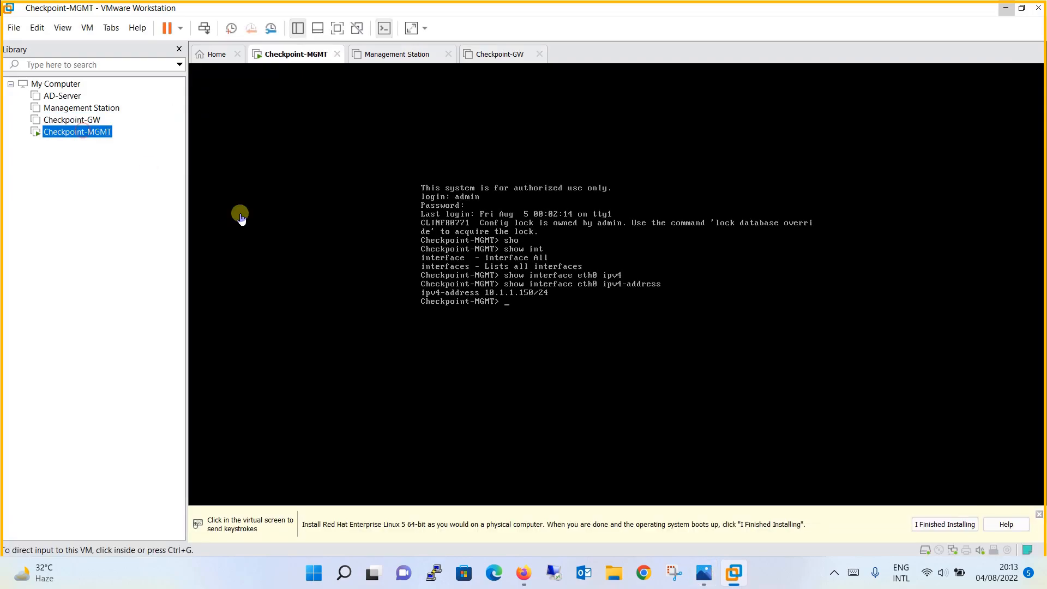
pyautogui.rightClick(57, 132)
pyautogui.click(148, 394)
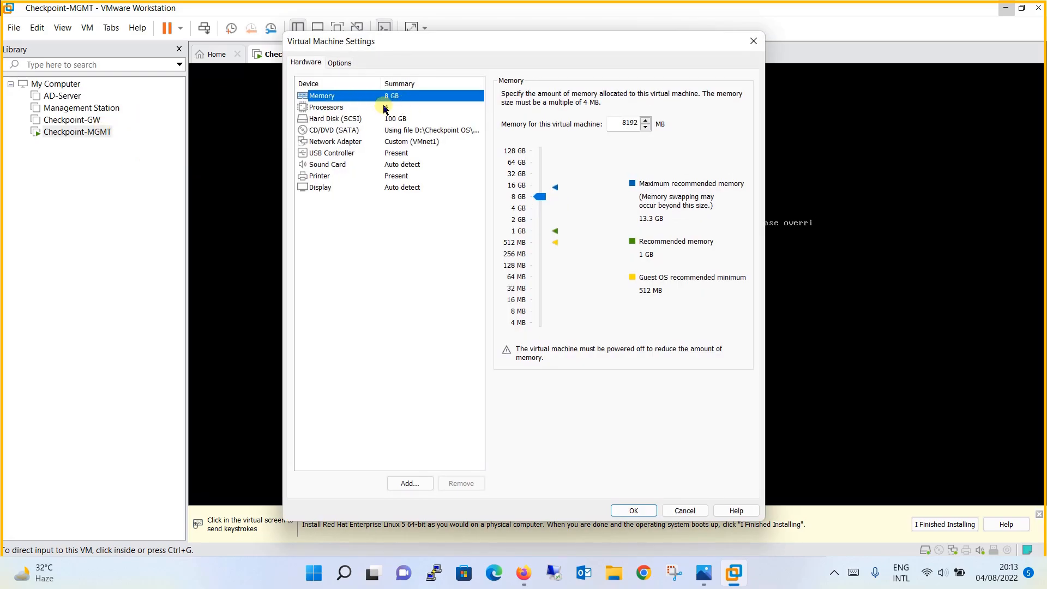
pyautogui.click(396, 143)
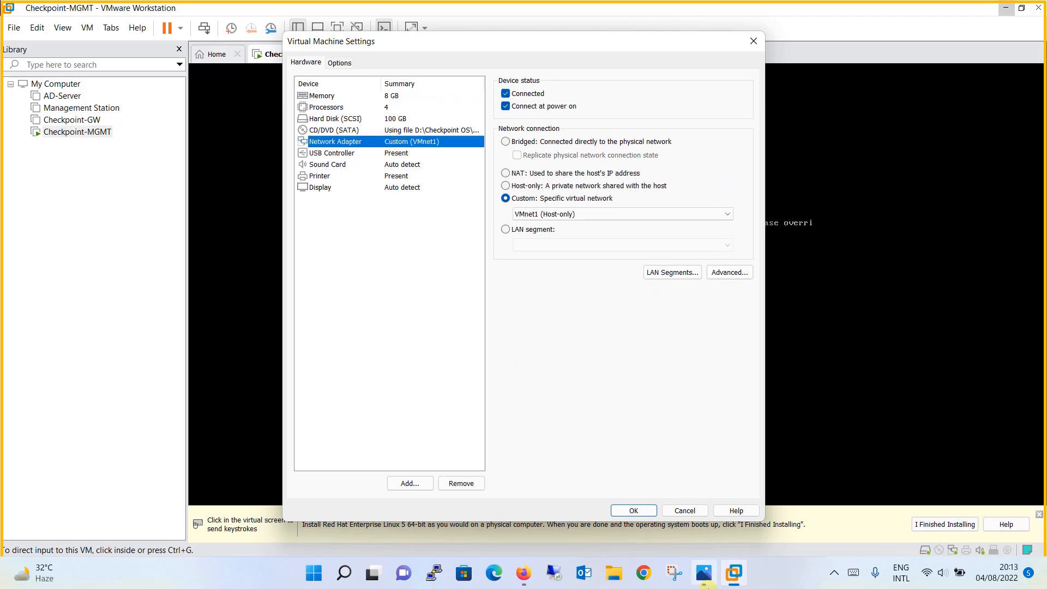
# - Confirm the adapter's Custom VMnet1 (Host-only) connection matches the lab diagram, then close the settings
pyautogui.click(705, 578)
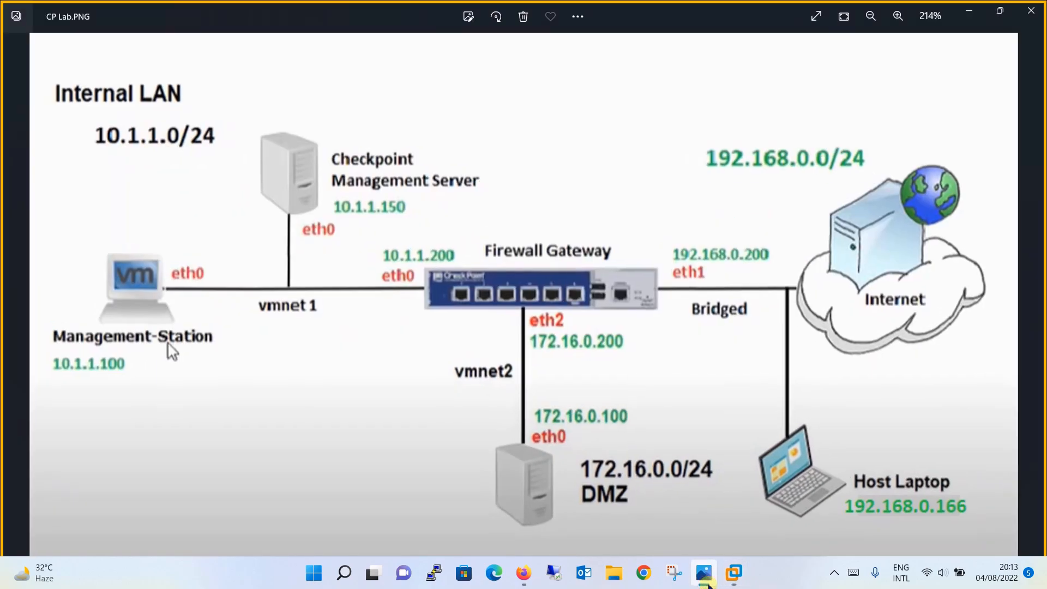
pyautogui.click(704, 578)
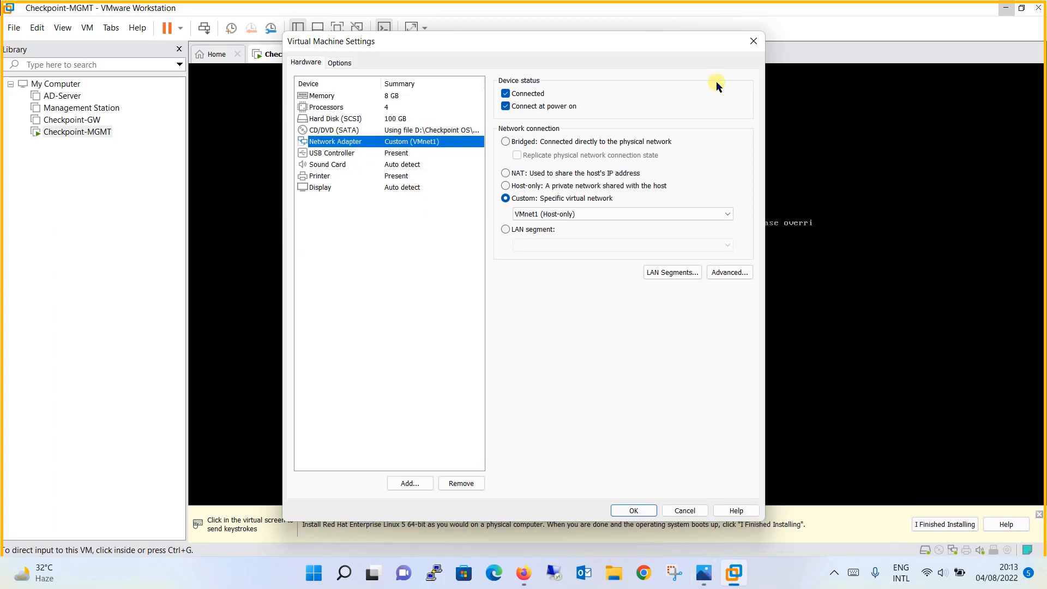
pyautogui.click(753, 41)
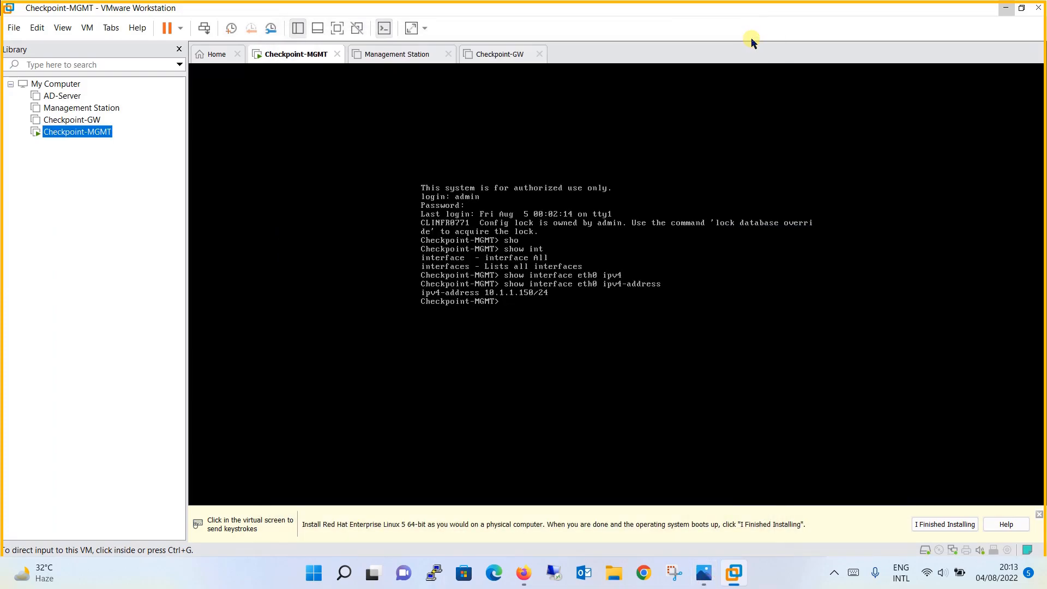